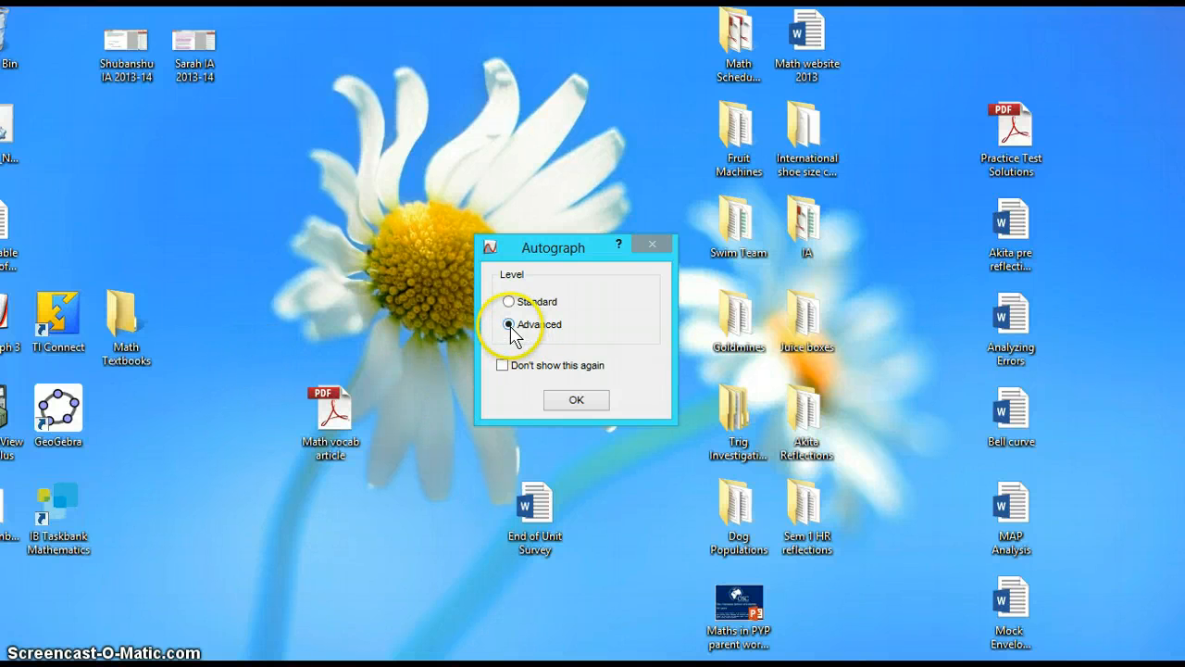
# - Start at the Advanced level and review the General preferences before closing them
pyautogui.click(572, 403)
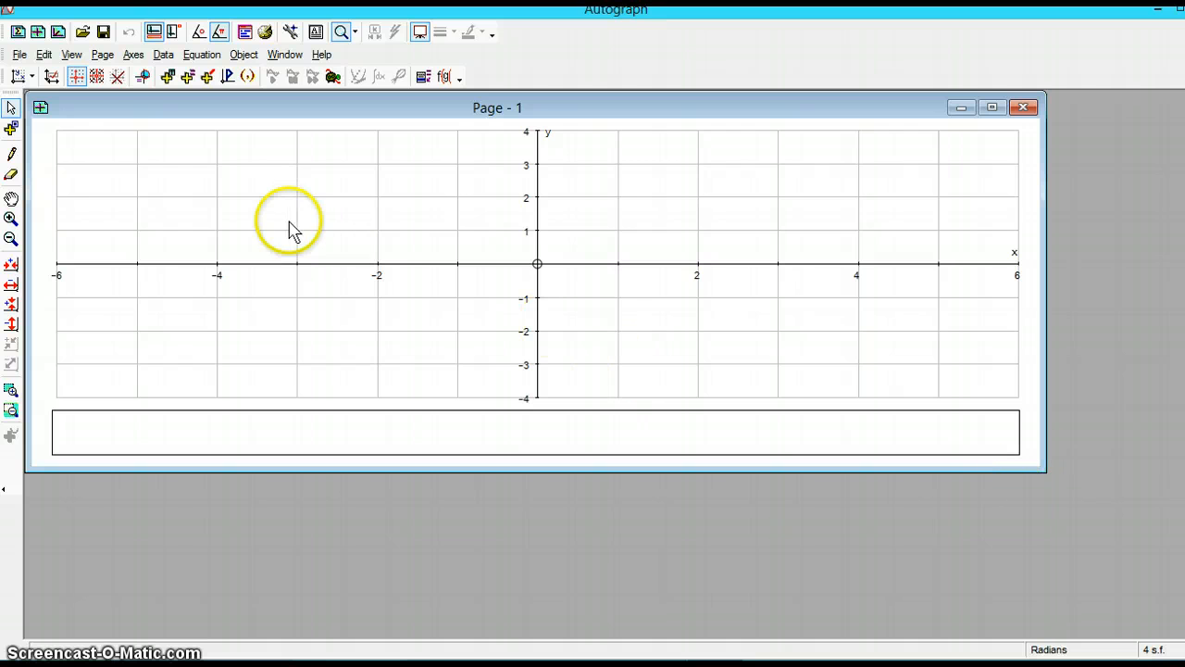
pyautogui.click(73, 55)
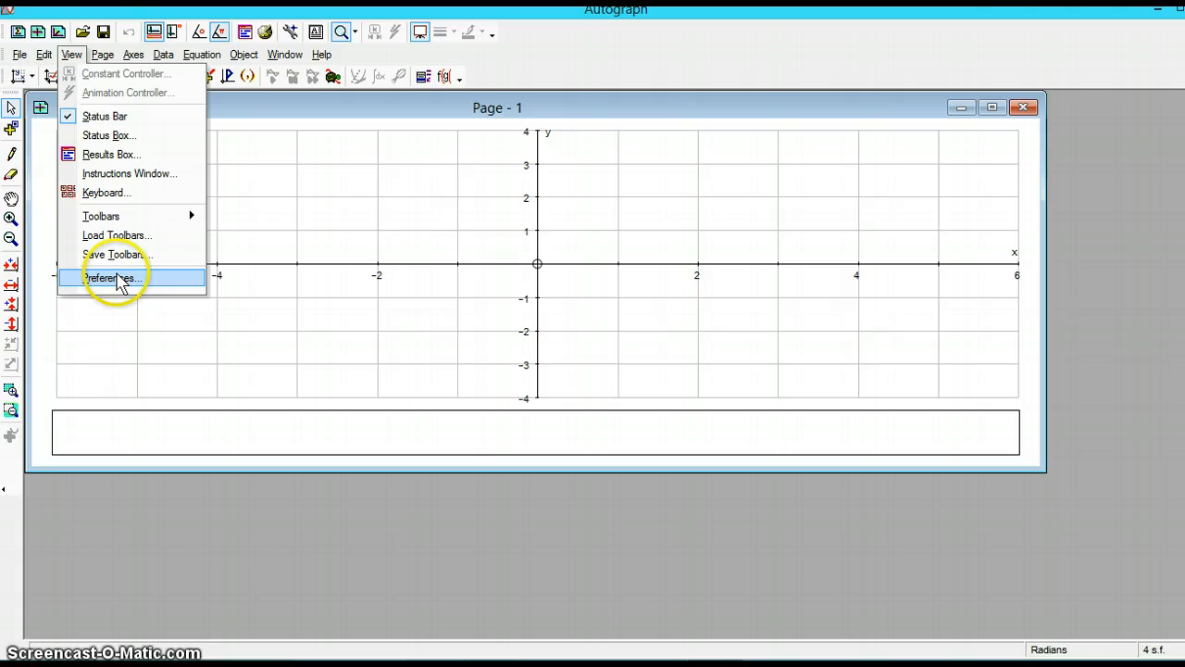
pyautogui.click(118, 279)
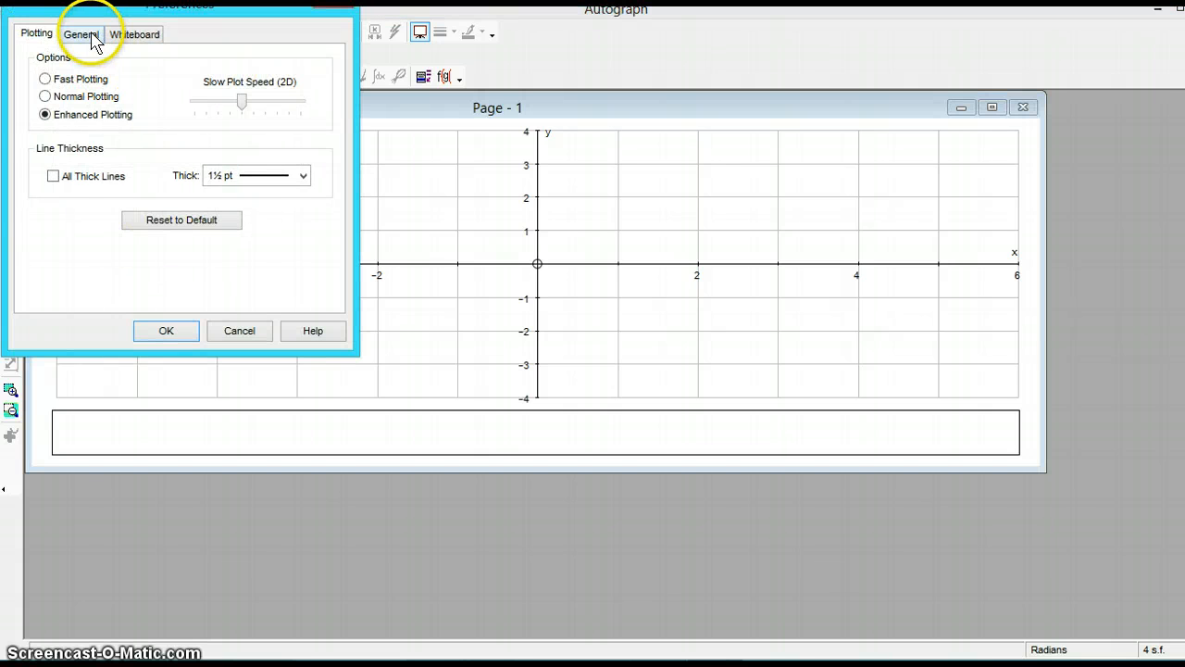
pyautogui.click(89, 39)
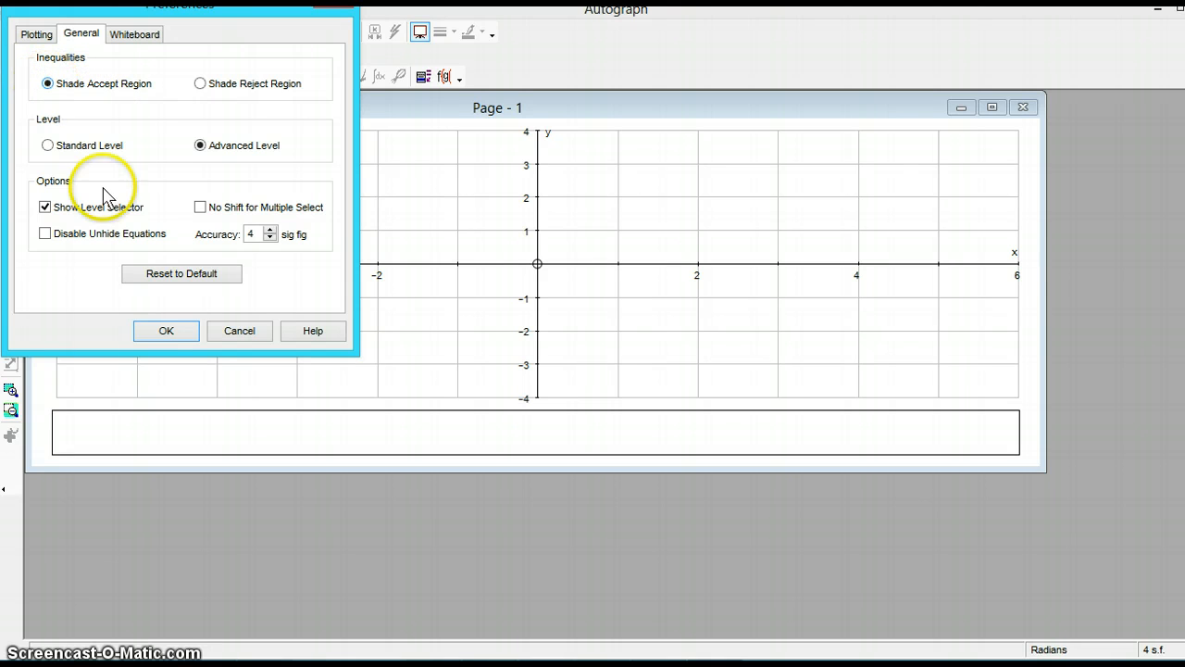
pyautogui.click(166, 330)
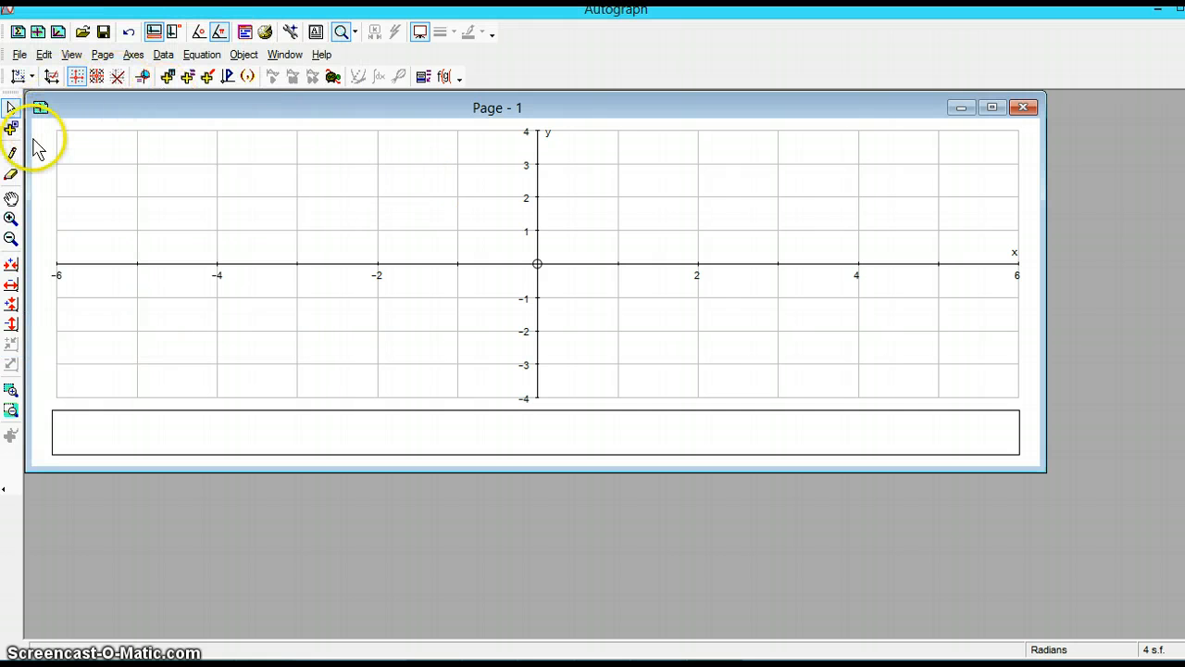
# - Move the origin to the lower-left corner of the graph with the Drag tool and enlarge the page window
pyautogui.click(10, 200)
pyautogui.moveTo(539, 266); pyautogui.dragTo(92, 379)
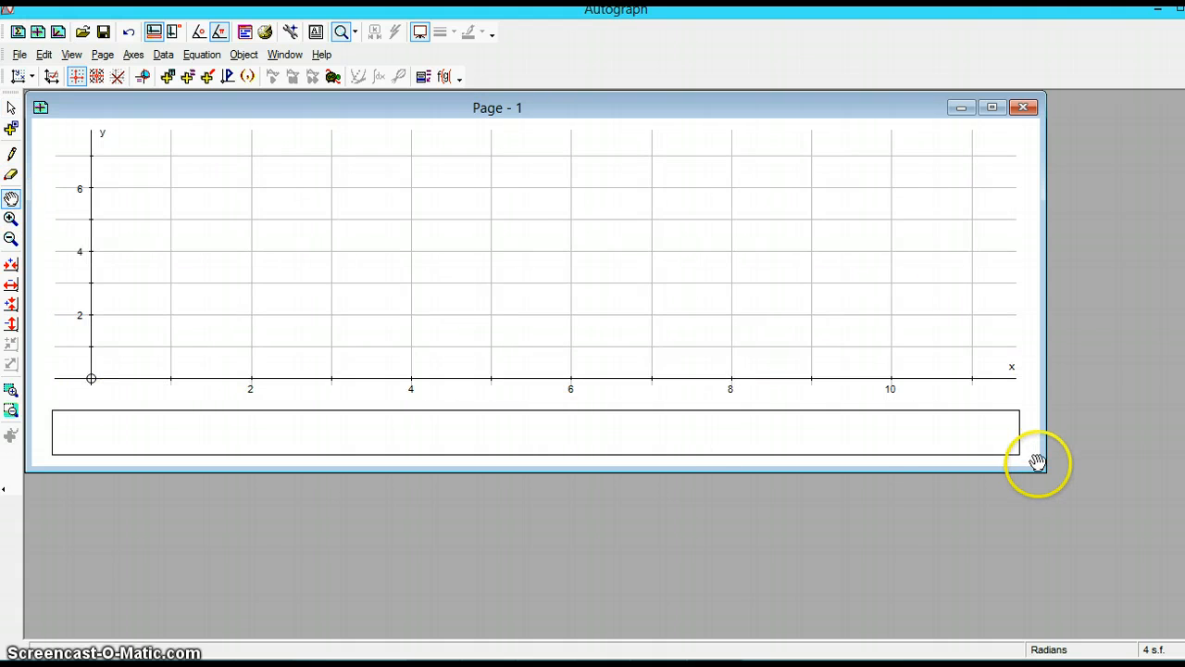
pyautogui.moveTo(1041, 471); pyautogui.dragTo(1014, 637)
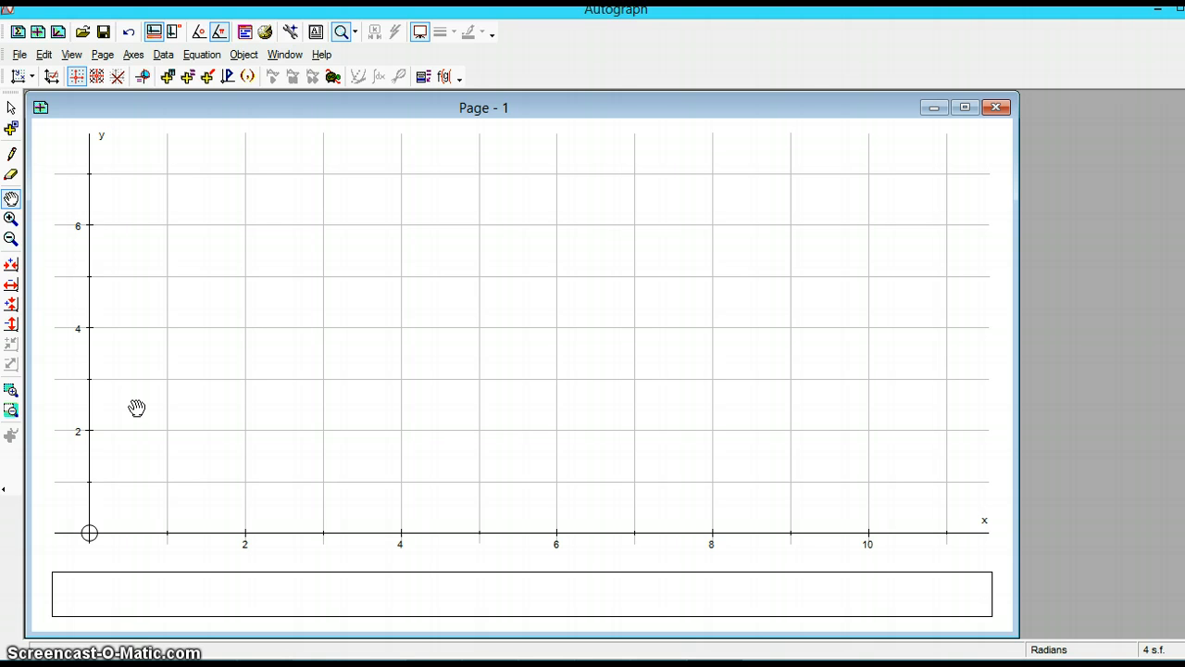
# - Set the maximum of both the x-axis and y-axis ranges to 30 in the axes settings
pyautogui.click(134, 55)
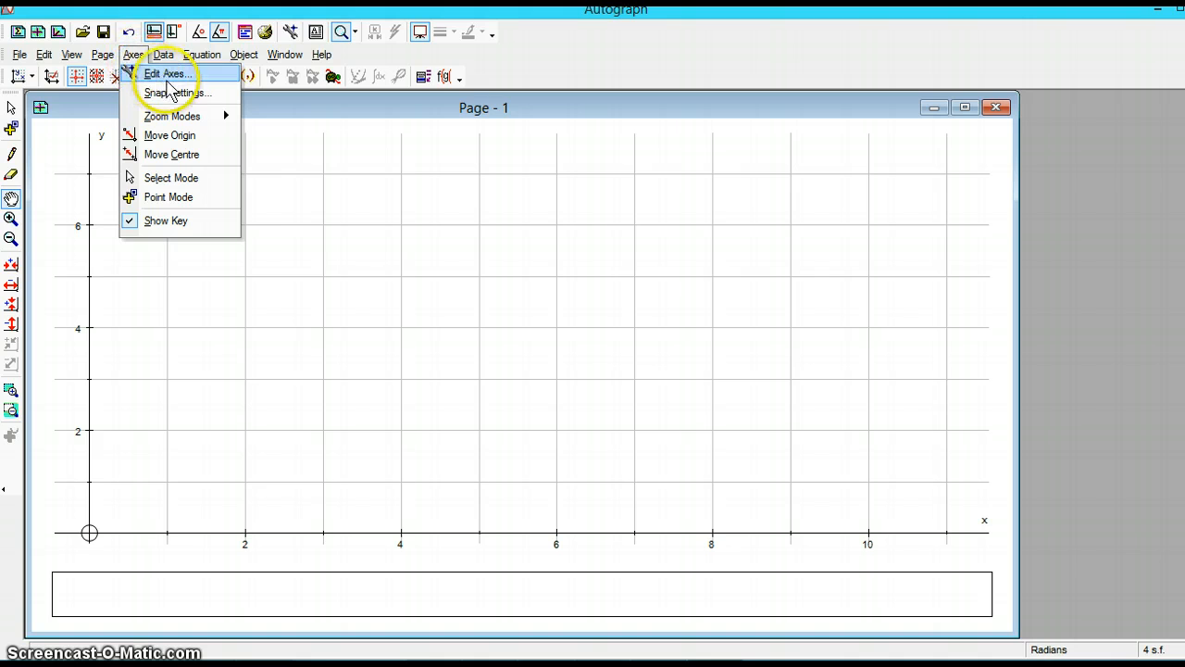
pyautogui.click(164, 74)
pyautogui.doubleClick(113, 208)
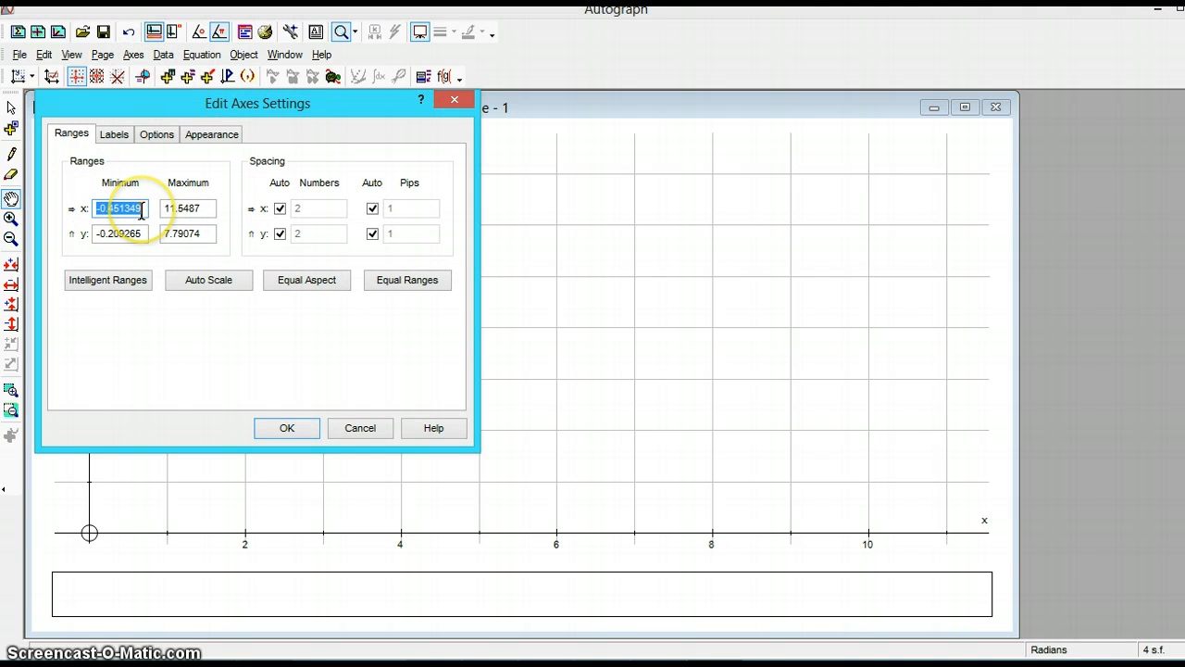
pyautogui.moveTo(210, 207); pyautogui.dragTo(161, 208)
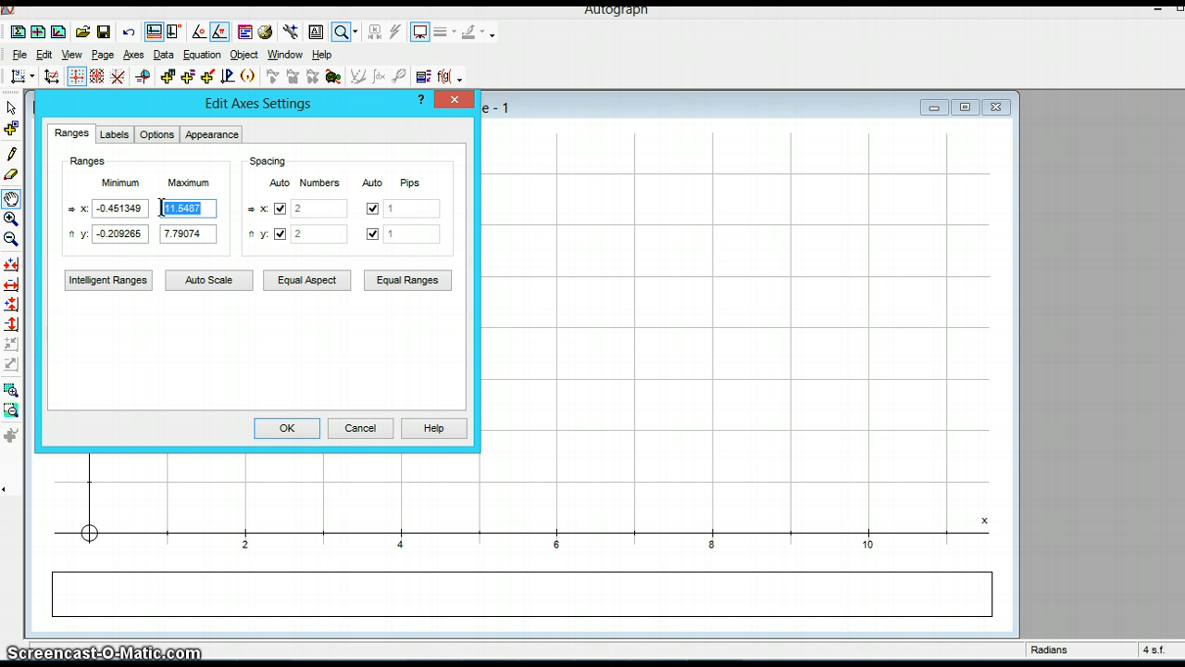
pyautogui.write('30')
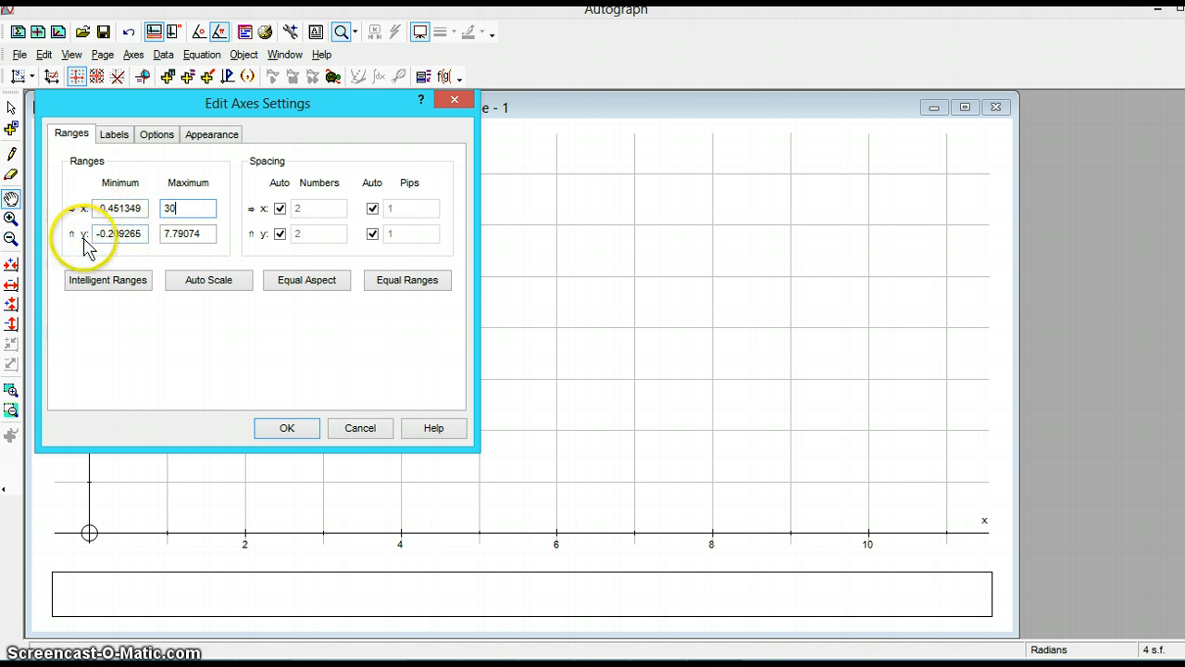
pyautogui.moveTo(198, 240); pyautogui.dragTo(164, 233)
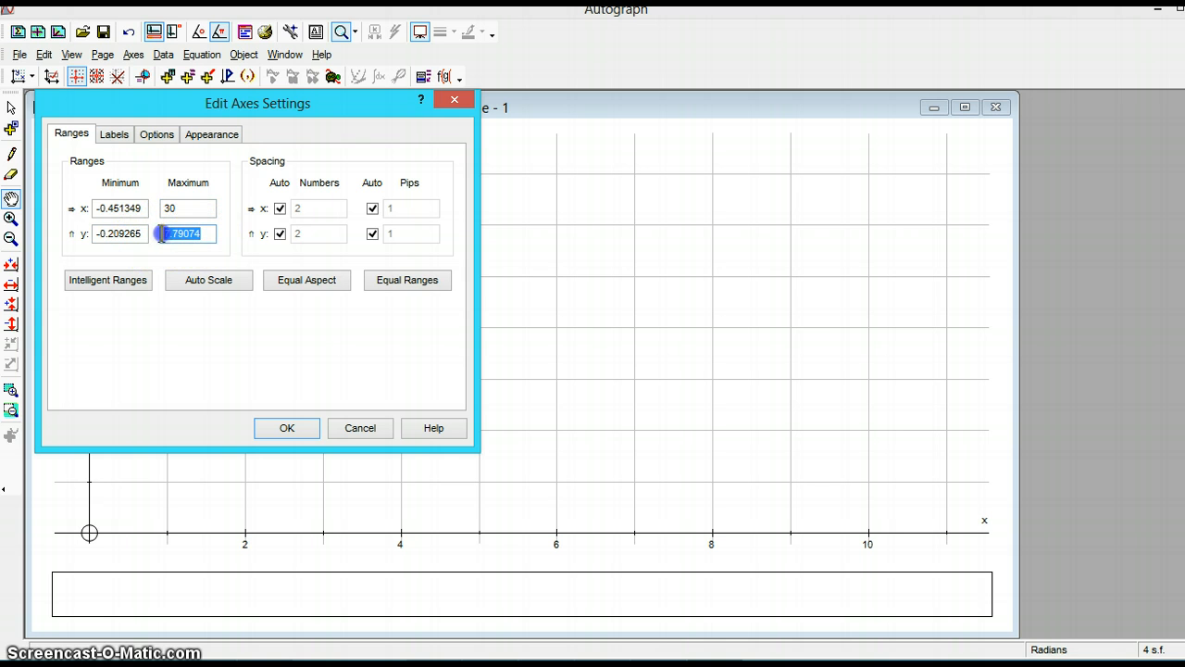
pyautogui.write('30')
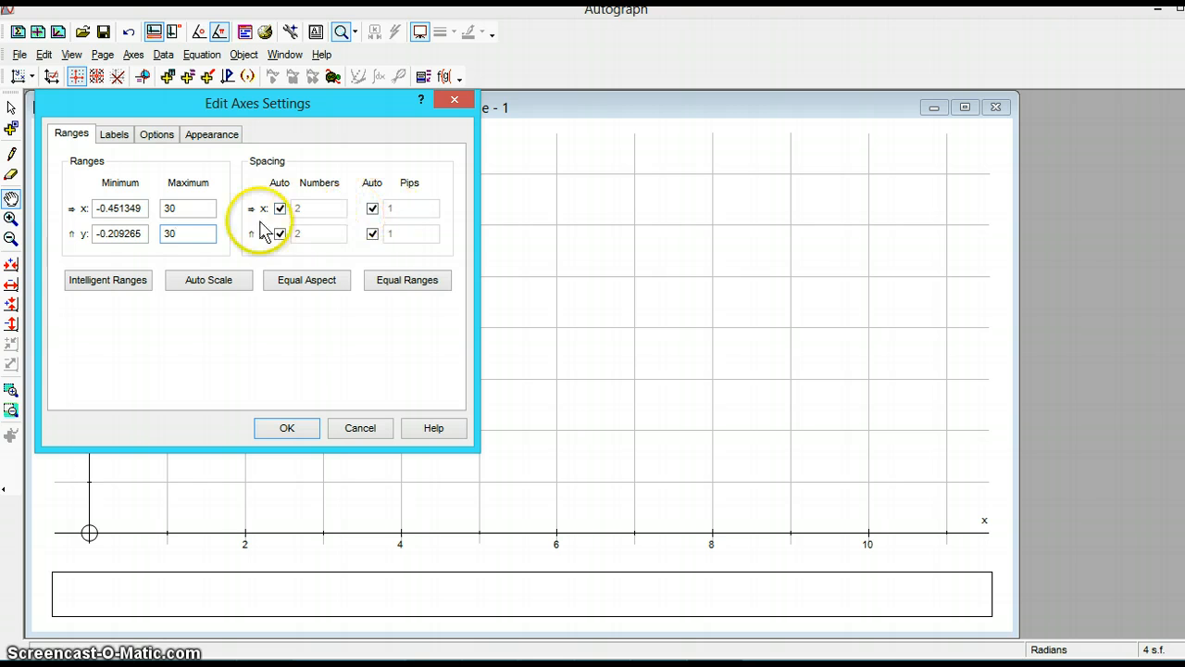
# - Label the x-axis Pastel and the y-axis Watercolor
pyautogui.click(198, 135)
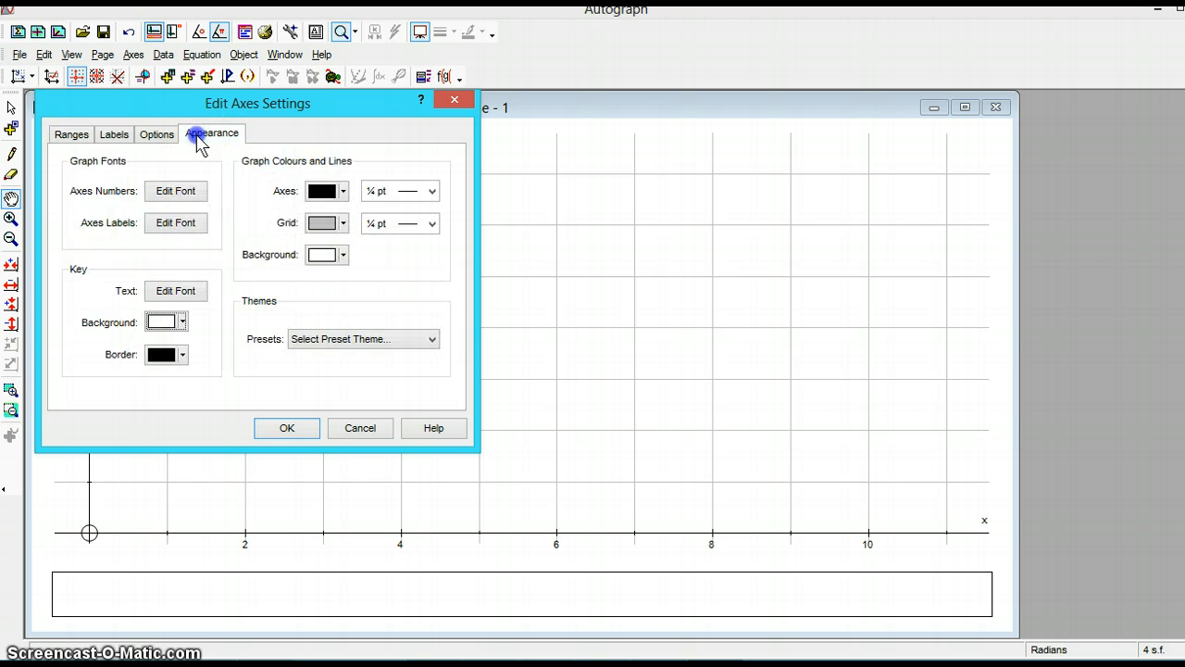
pyautogui.click(119, 136)
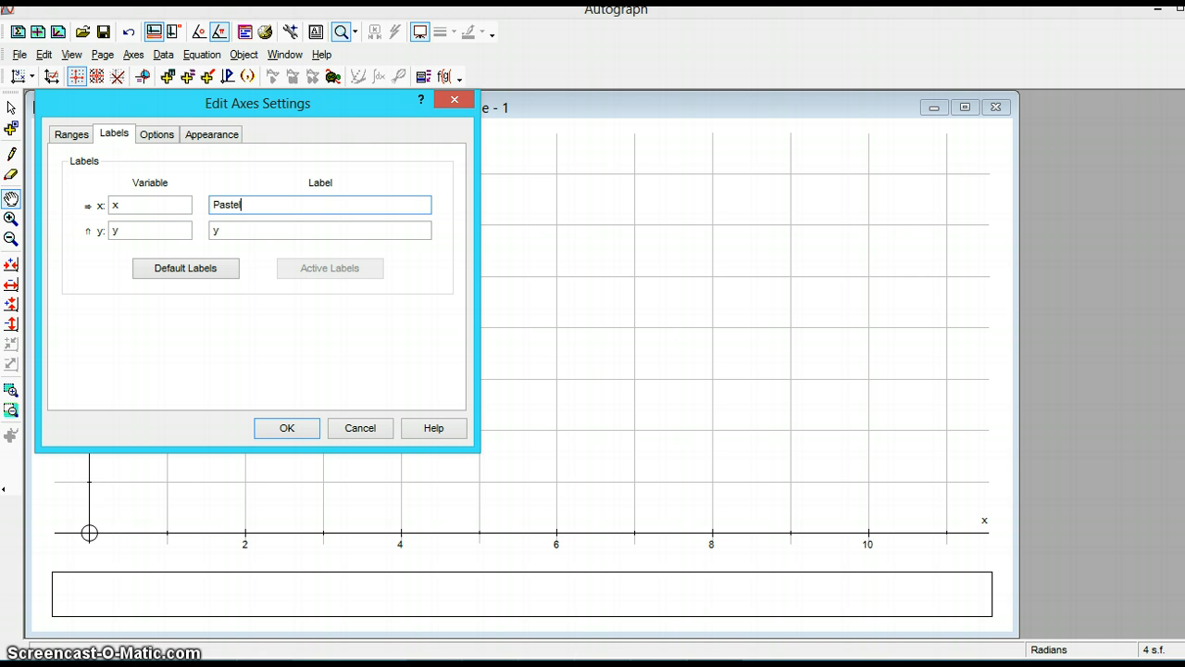
pyautogui.click(212, 231)
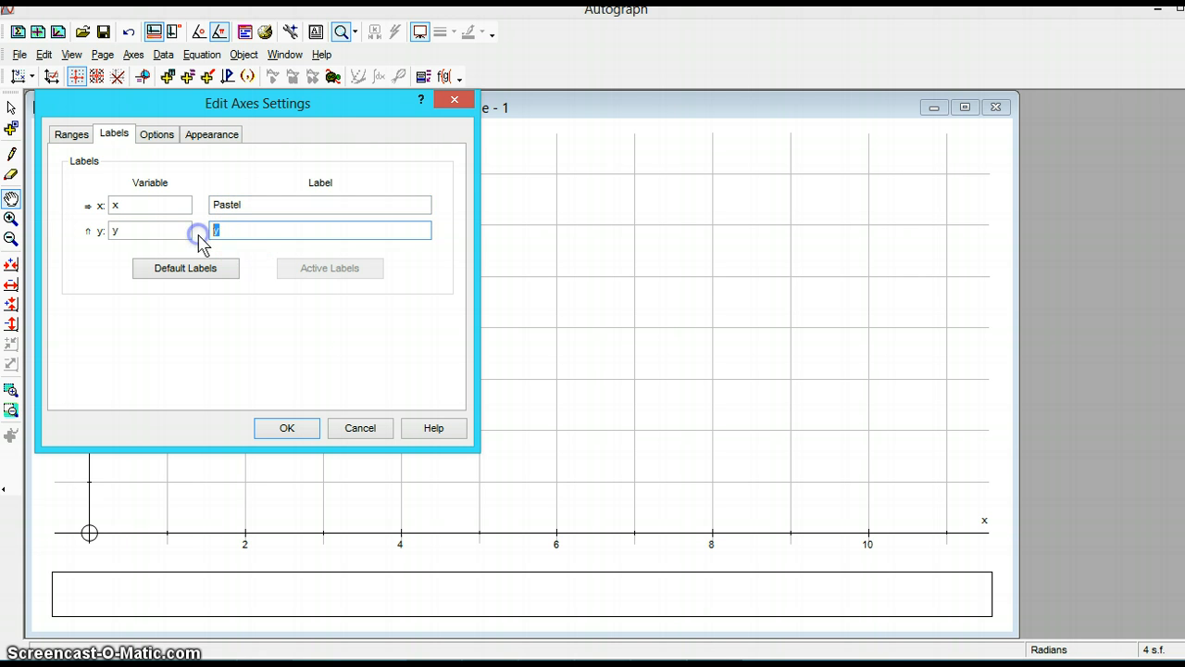
pyautogui.write('Watercolor')
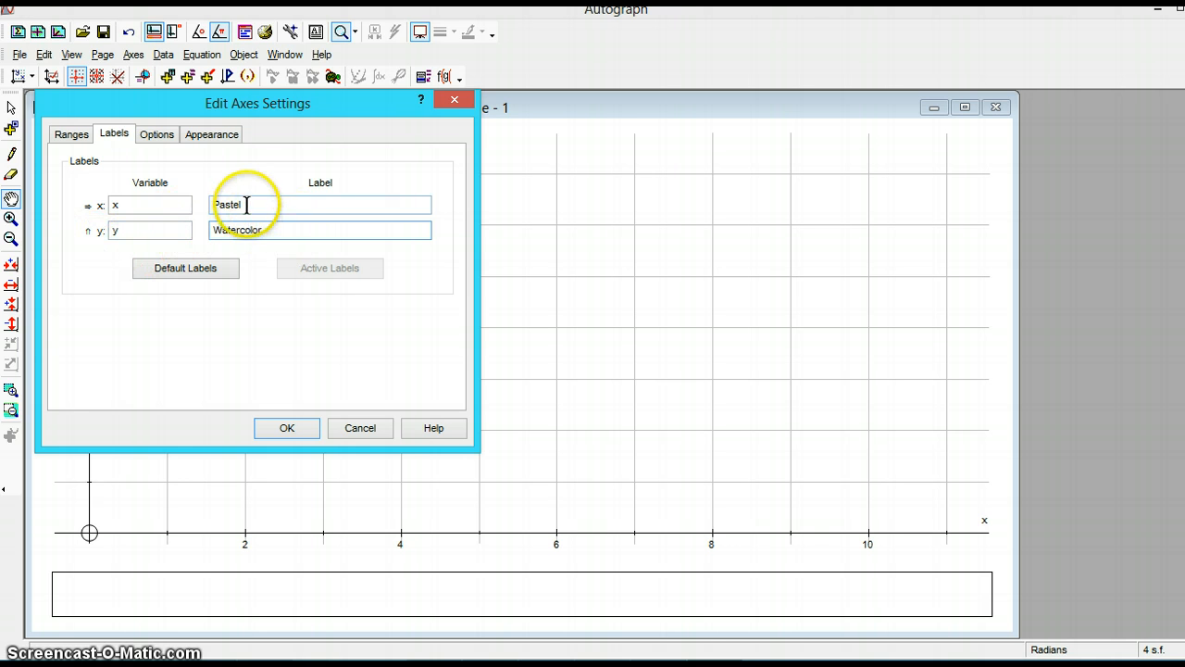
# - Make the axes label font bold and apply the axes settings
pyautogui.click(210, 134)
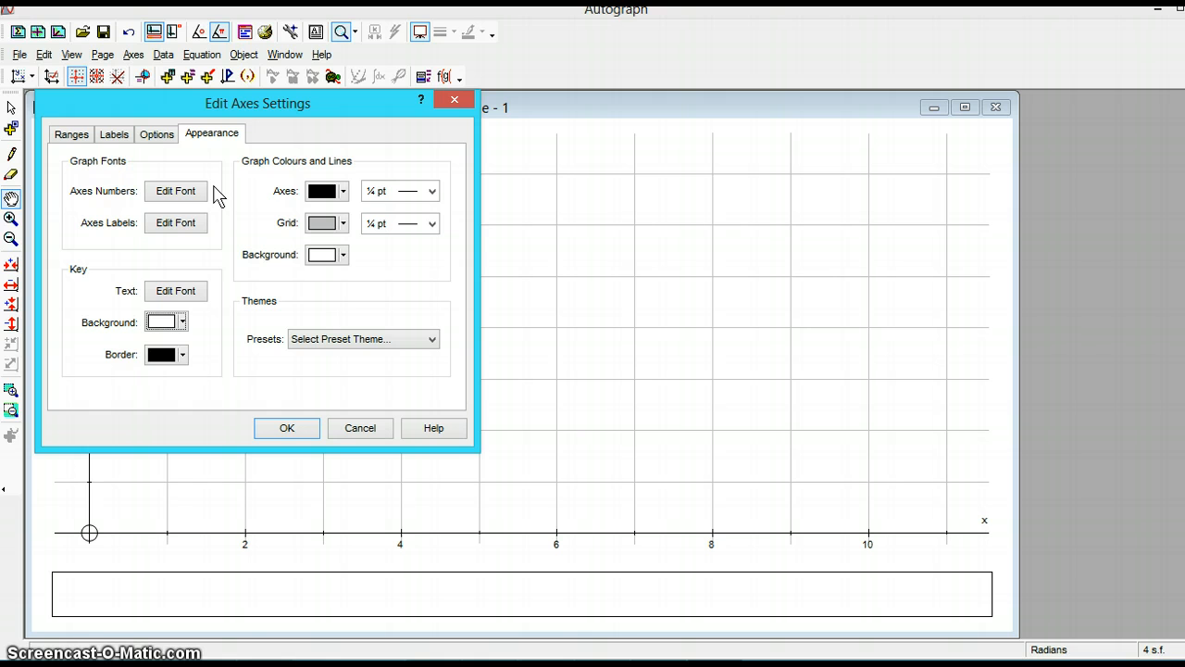
pyautogui.click(166, 223)
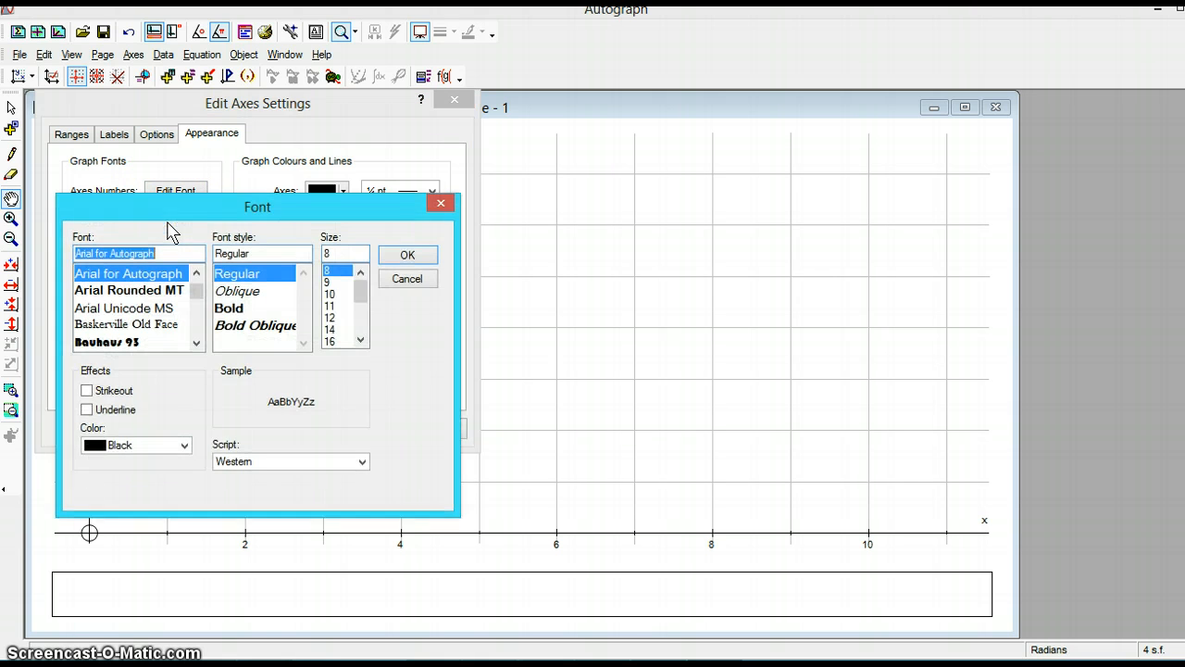
pyautogui.click(236, 312)
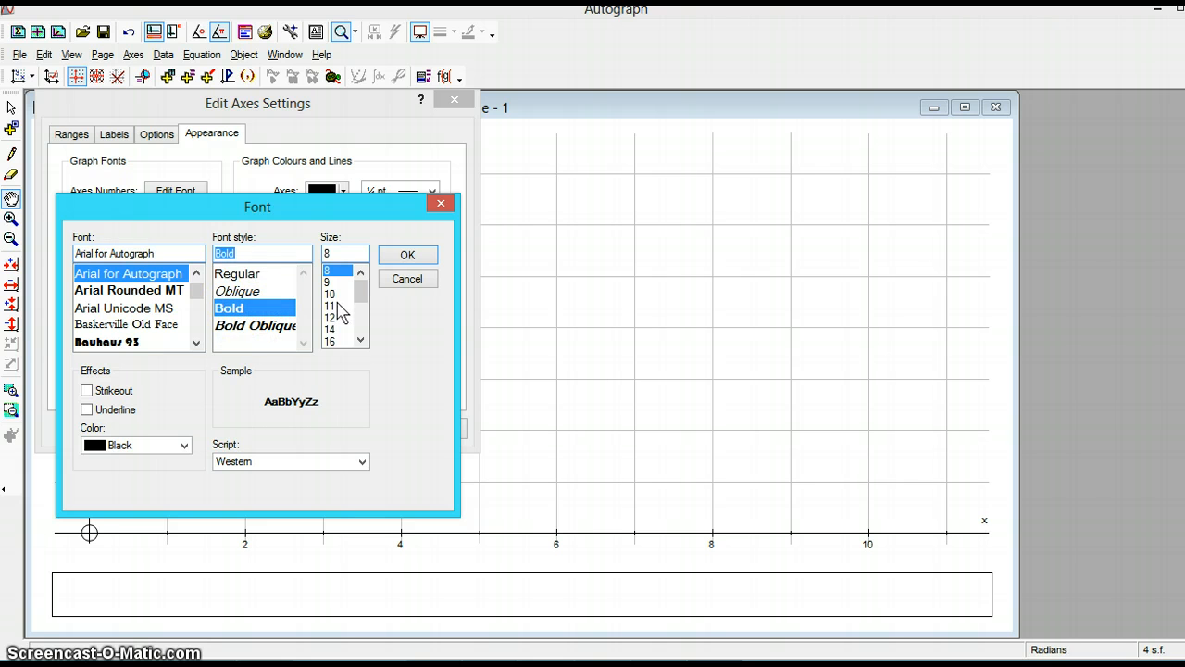
pyautogui.click(338, 318)
pyautogui.click(407, 260)
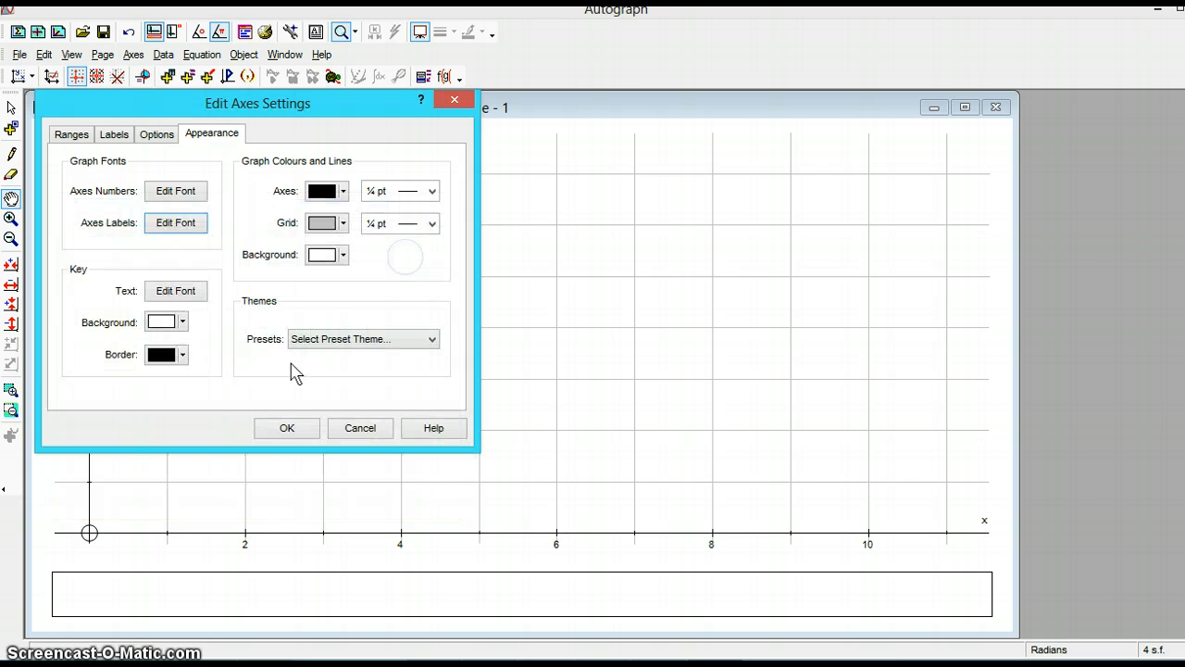
pyautogui.click(273, 431)
pyautogui.click(269, 432)
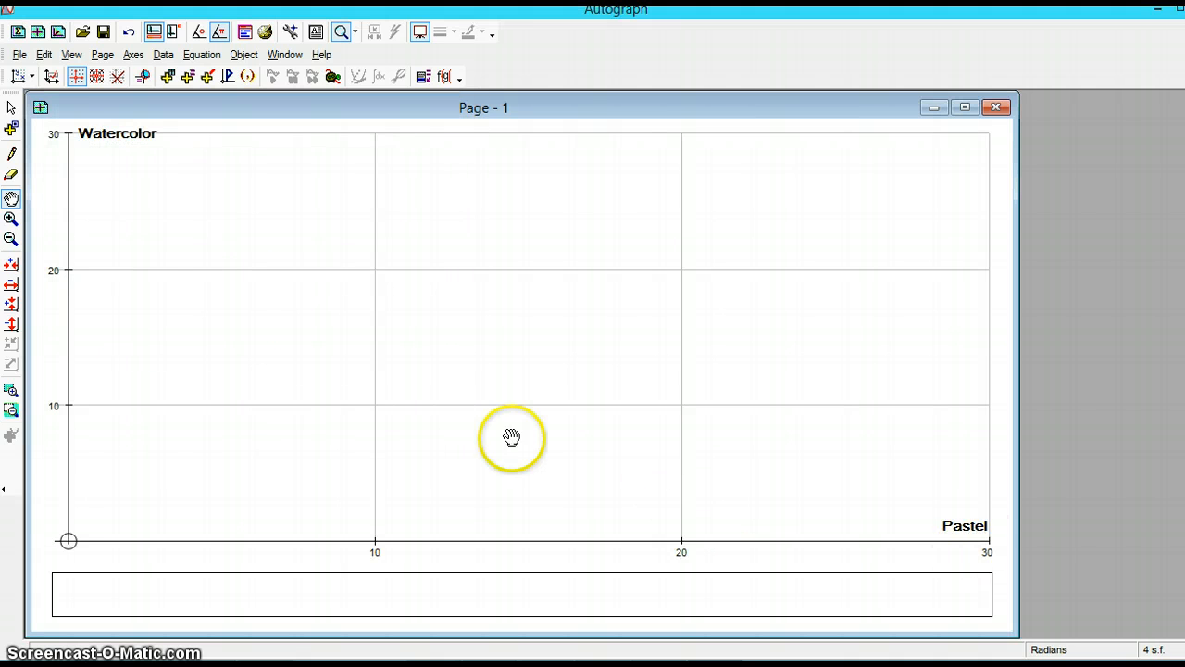
# - Set the x-axis number spacing to 5 and its pip spacing to 1, turning off automatic spacing
pyautogui.click(132, 54)
pyautogui.click(143, 73)
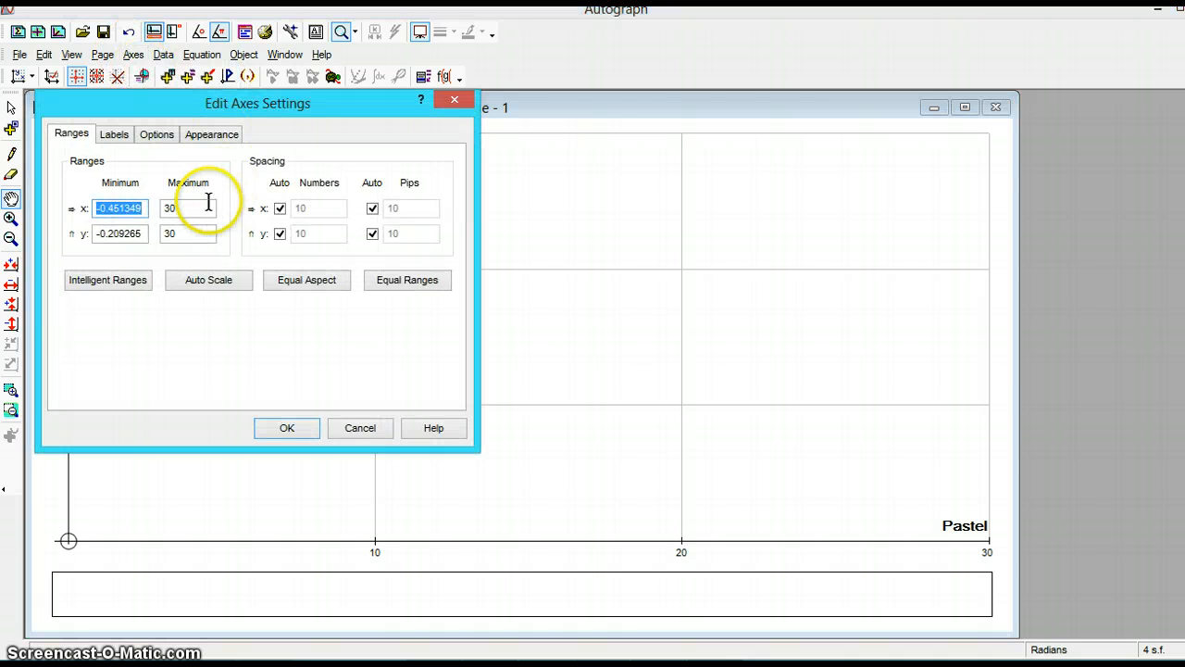
pyautogui.click(278, 210)
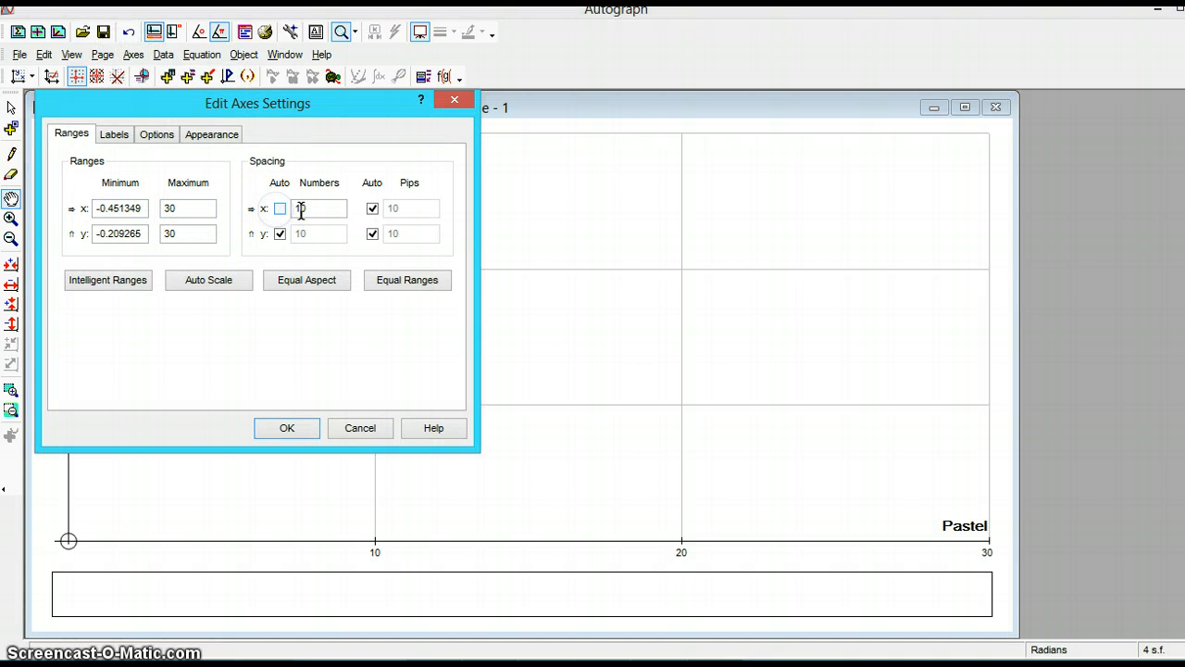
pyautogui.click(372, 209)
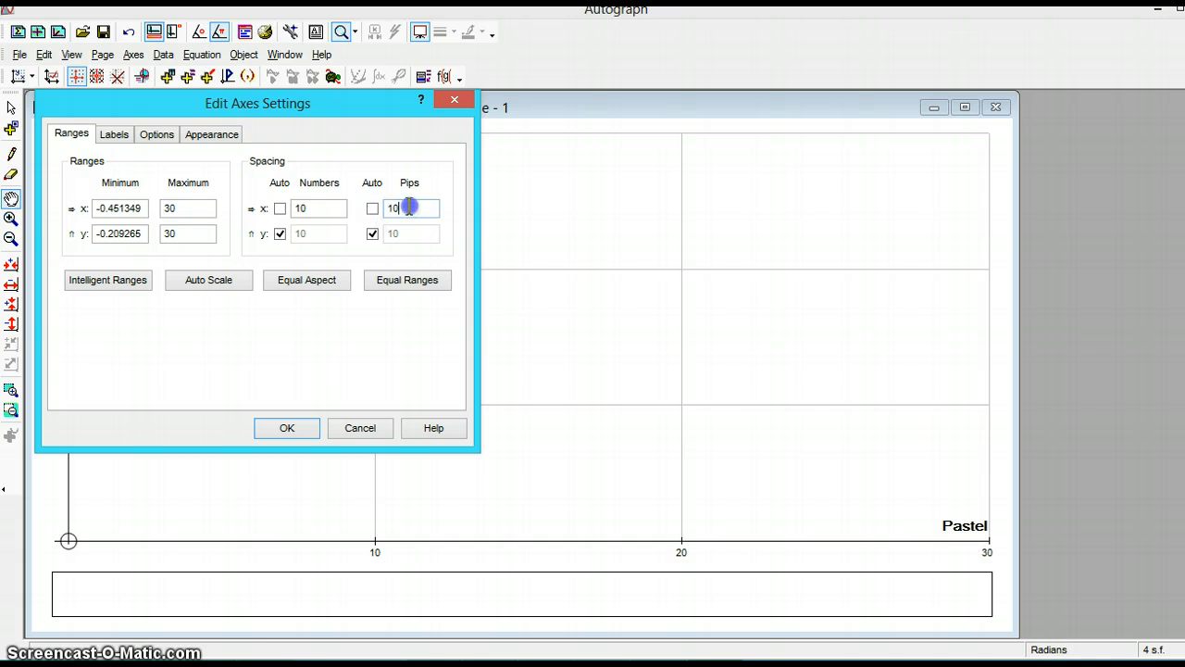
pyautogui.moveTo(408, 206); pyautogui.dragTo(377, 207)
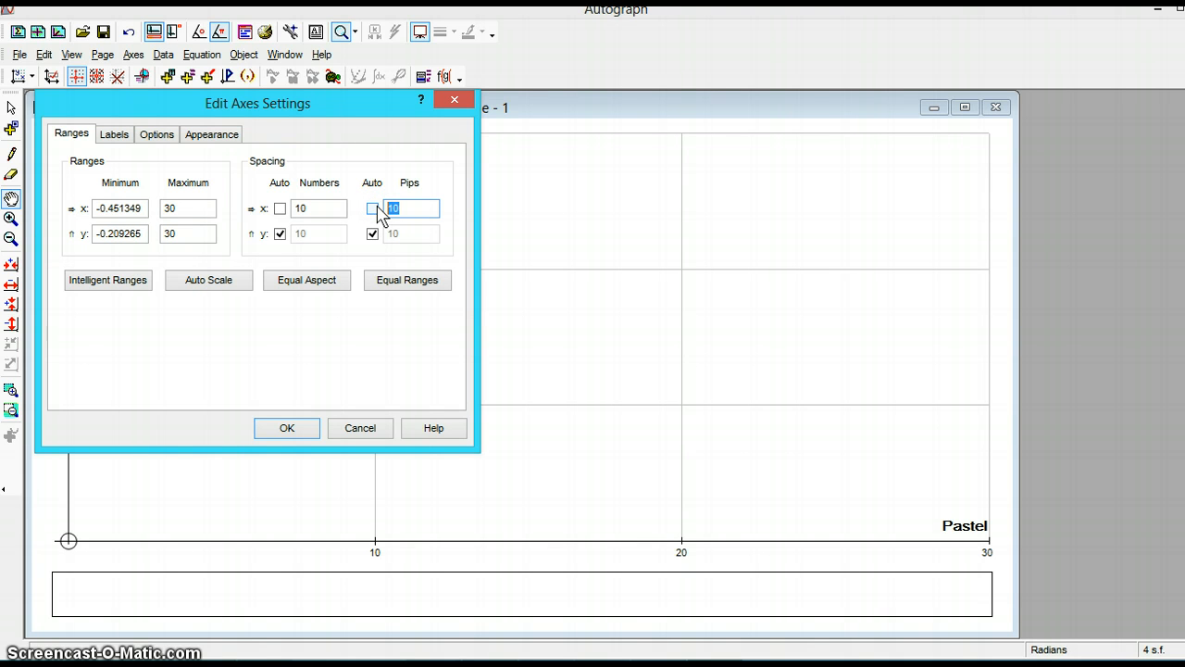
pyautogui.write('2')
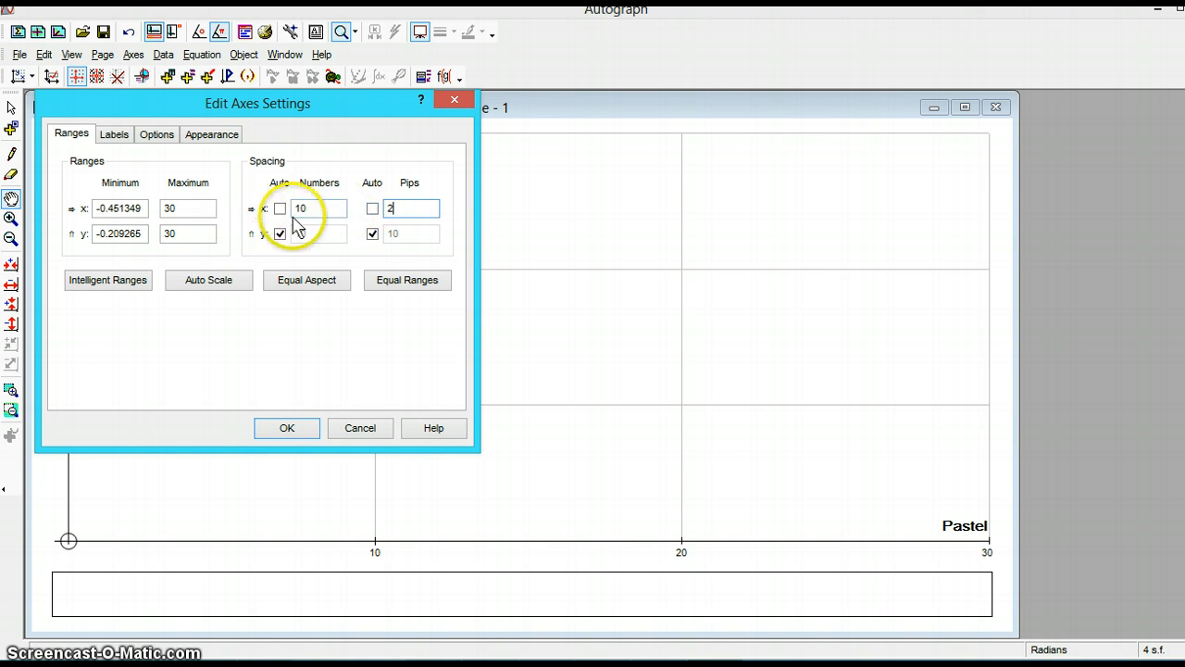
pyautogui.moveTo(311, 208); pyautogui.dragTo(282, 218)
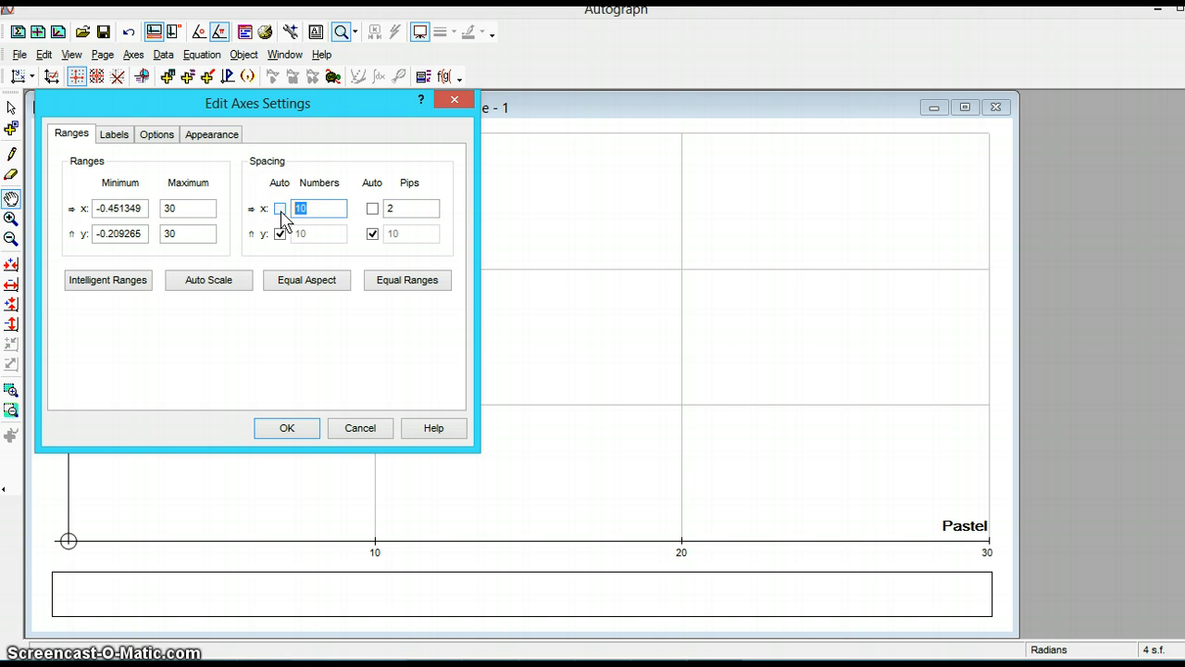
pyautogui.write('5')
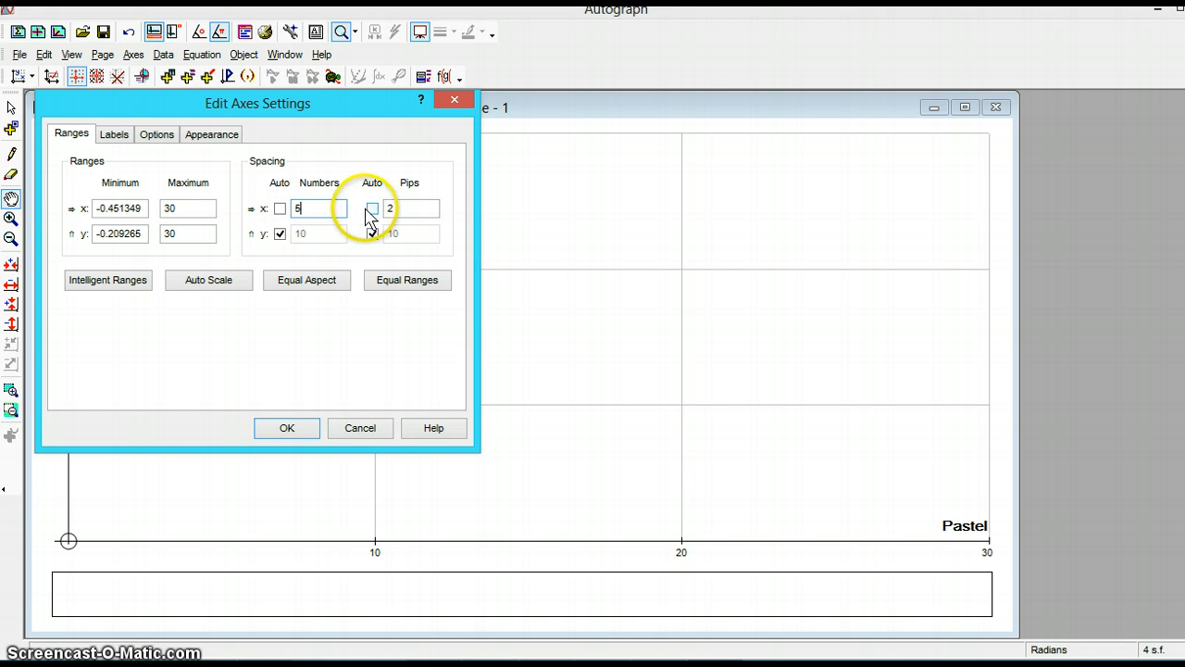
pyautogui.moveTo(406, 208); pyautogui.dragTo(379, 211)
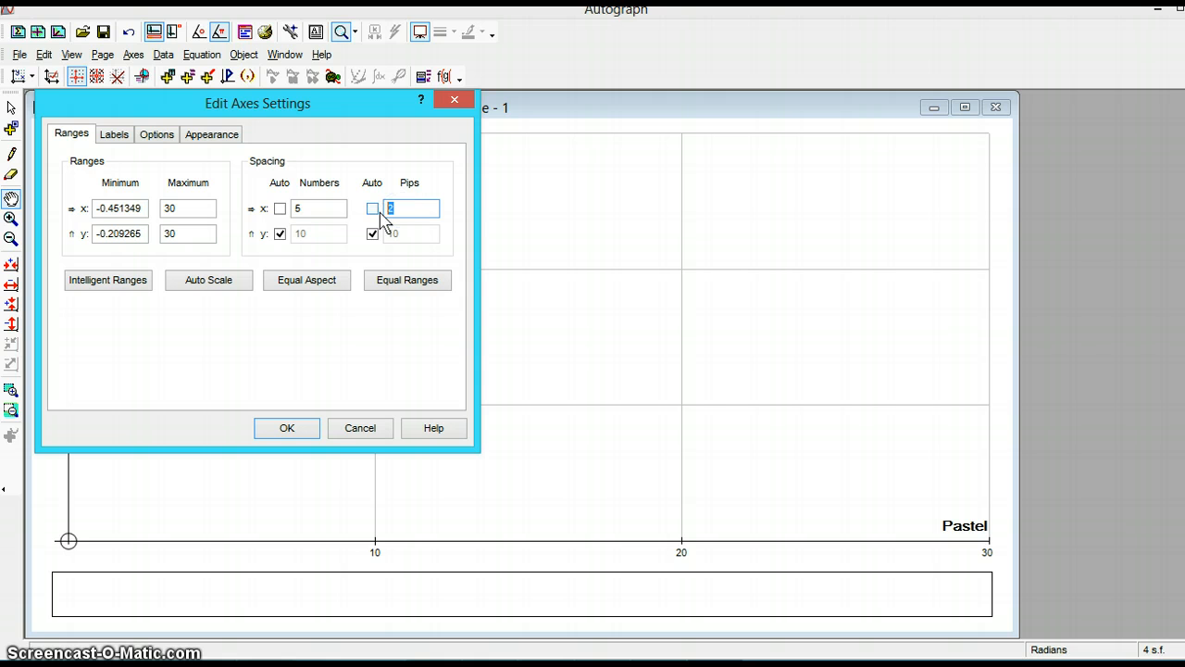
pyautogui.write('1')
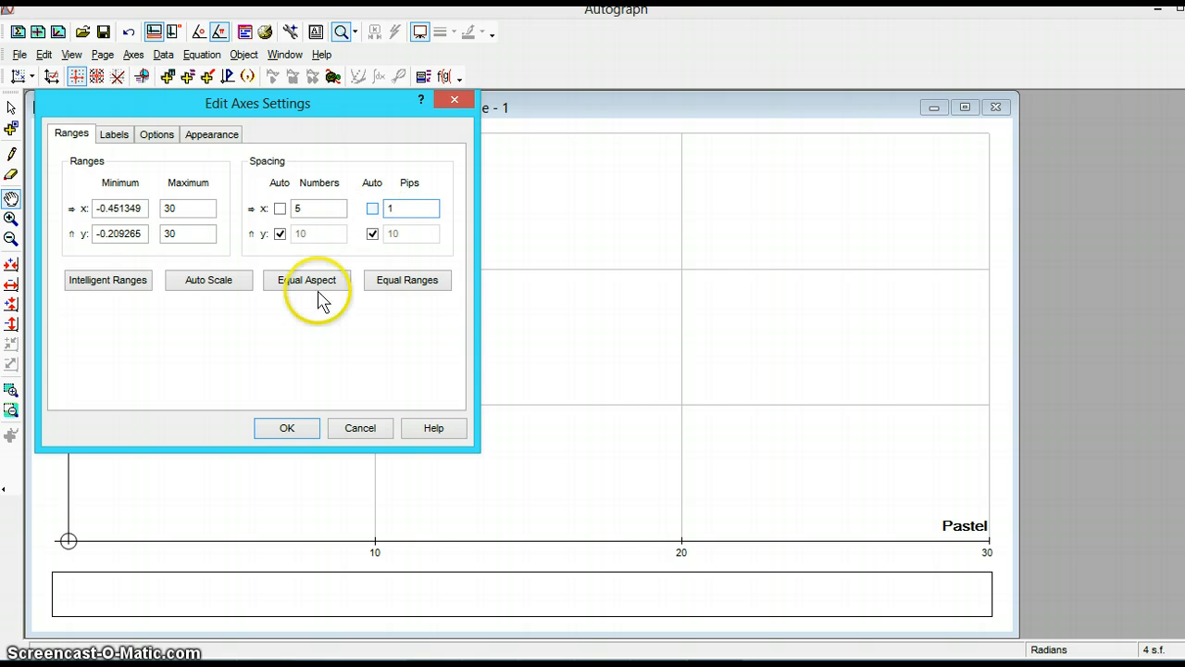
pyautogui.click(264, 422)
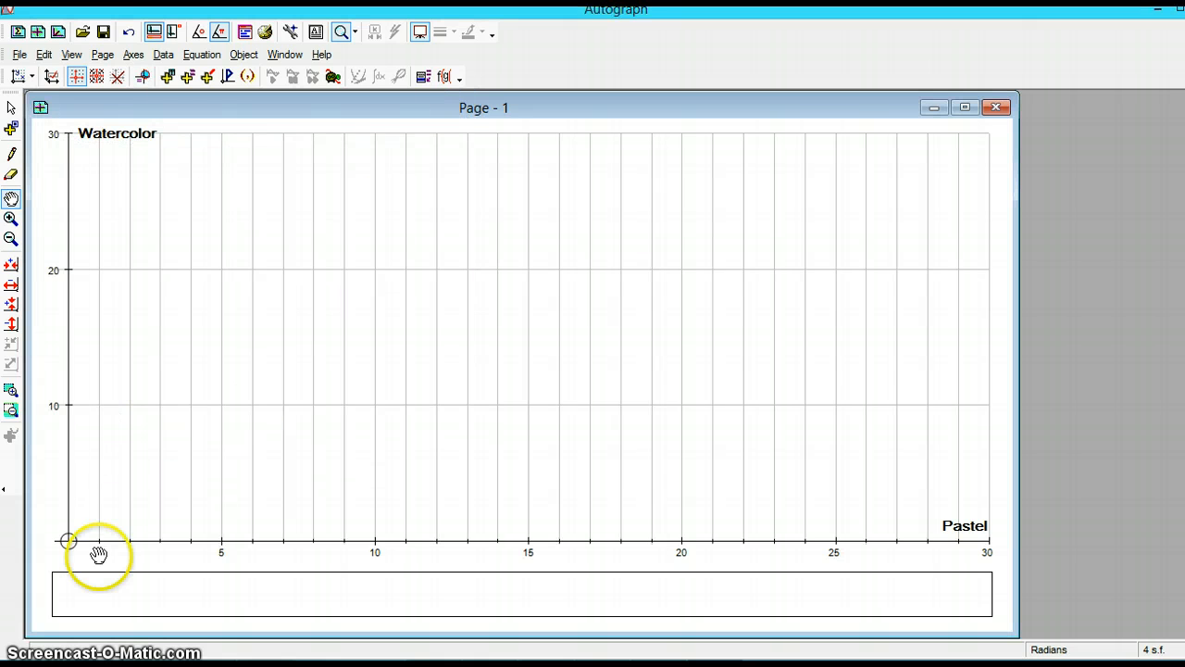
# - Set the y-axis number spacing to 5 and pip spacing to 1, turning off automatic spacing, and apply
pyautogui.click(143, 56)
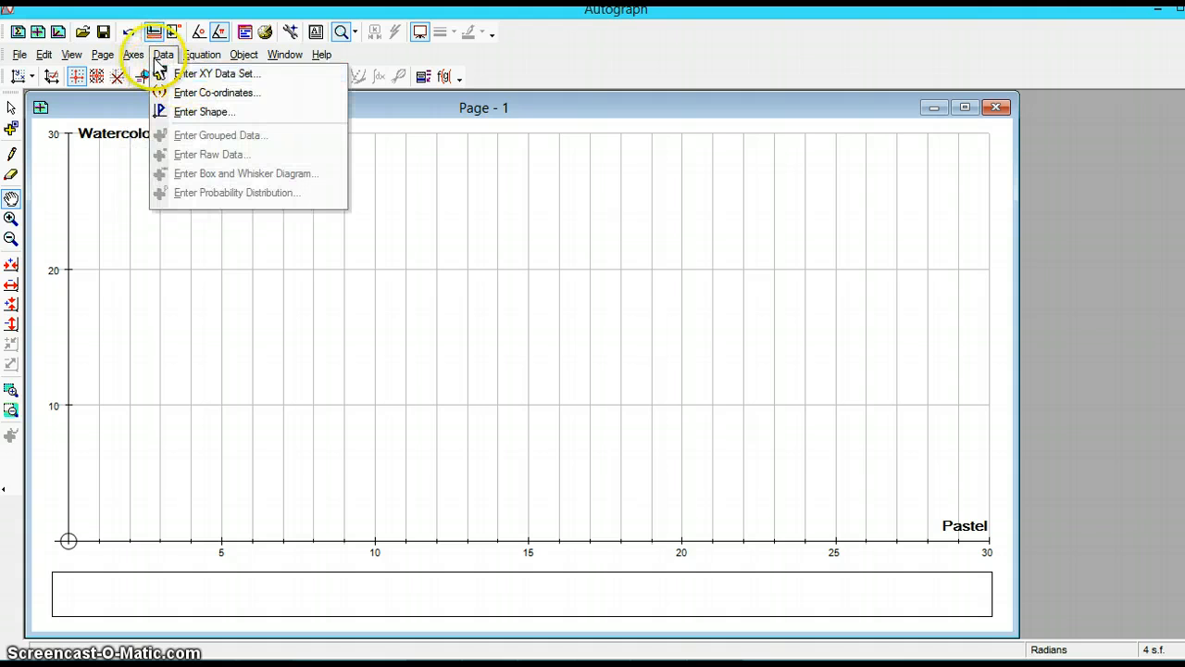
pyautogui.click(150, 77)
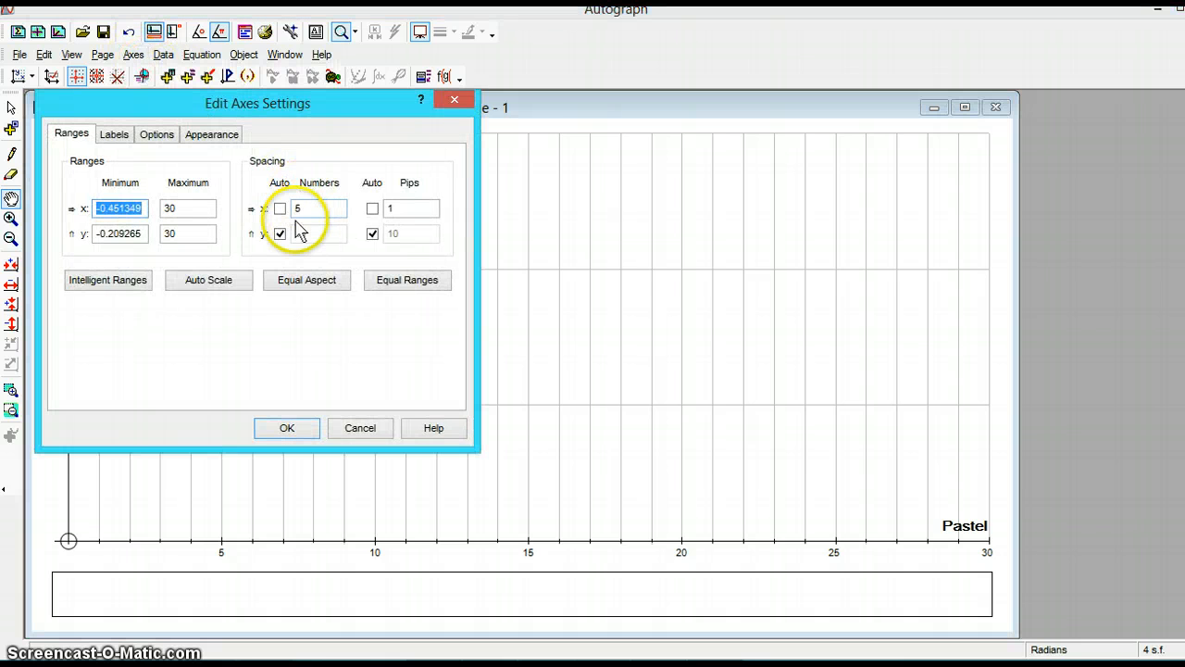
pyautogui.click(280, 233)
pyautogui.click(308, 232)
pyautogui.doubleClick(309, 232)
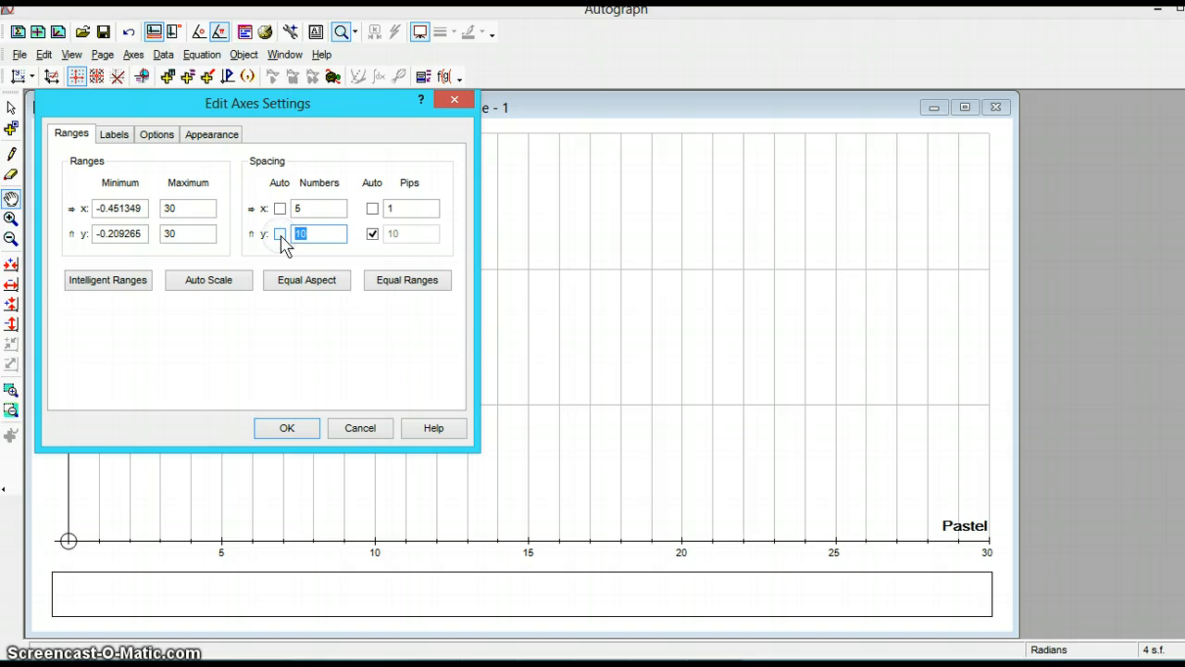
pyautogui.click(372, 233)
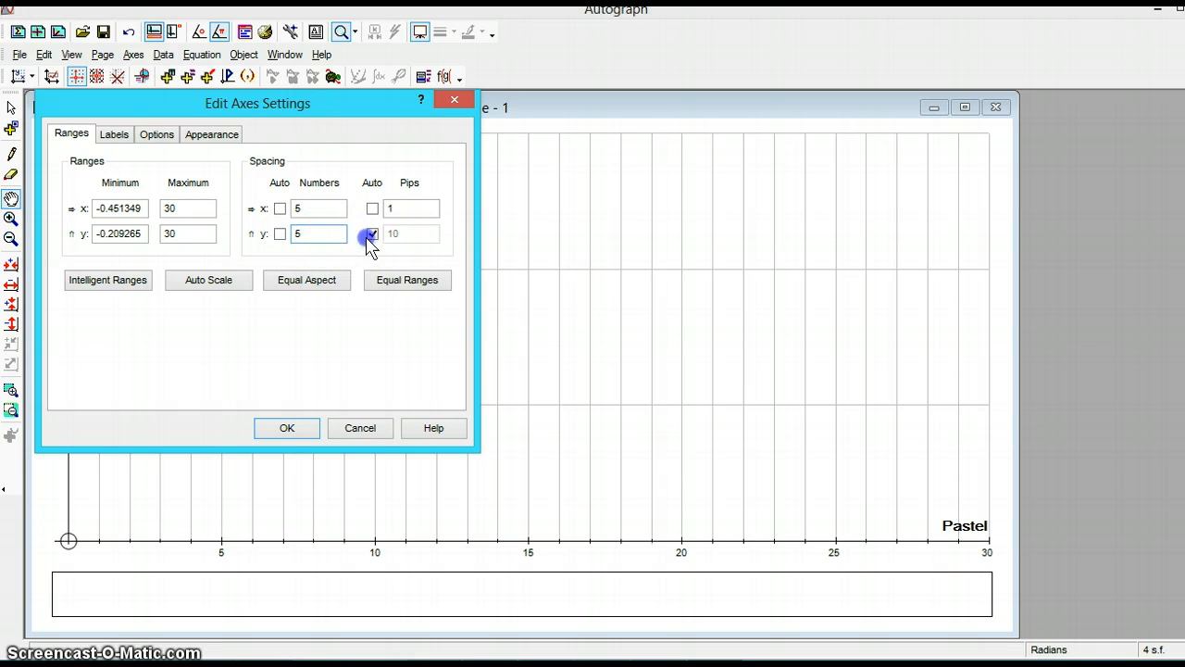
pyautogui.moveTo(408, 237); pyautogui.dragTo(380, 235)
pyautogui.write('1')
pyautogui.click(282, 429)
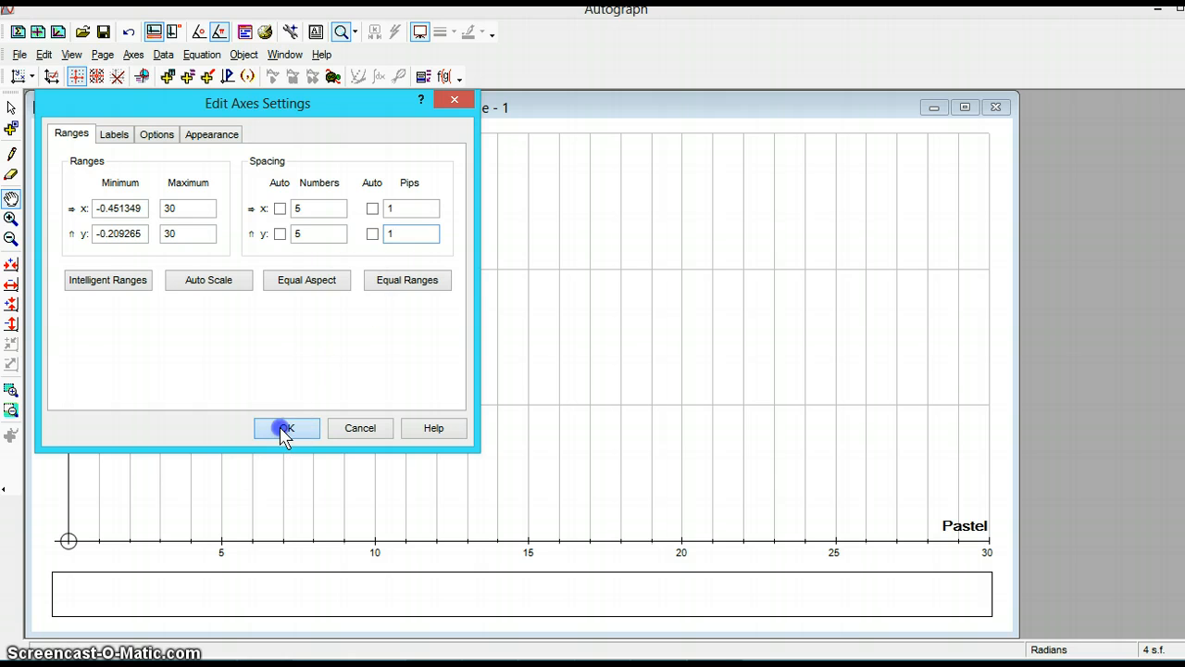
# - Plot the inequality 10 ≥ x + y
pyautogui.click(148, 390)
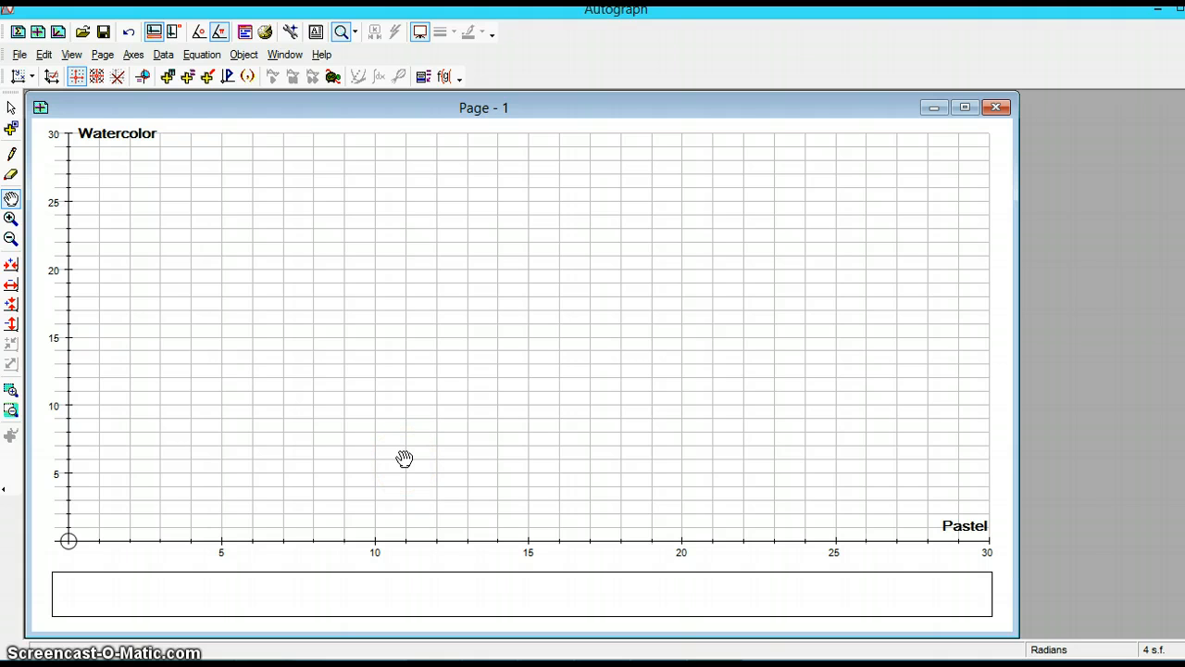
pyautogui.click(187, 78)
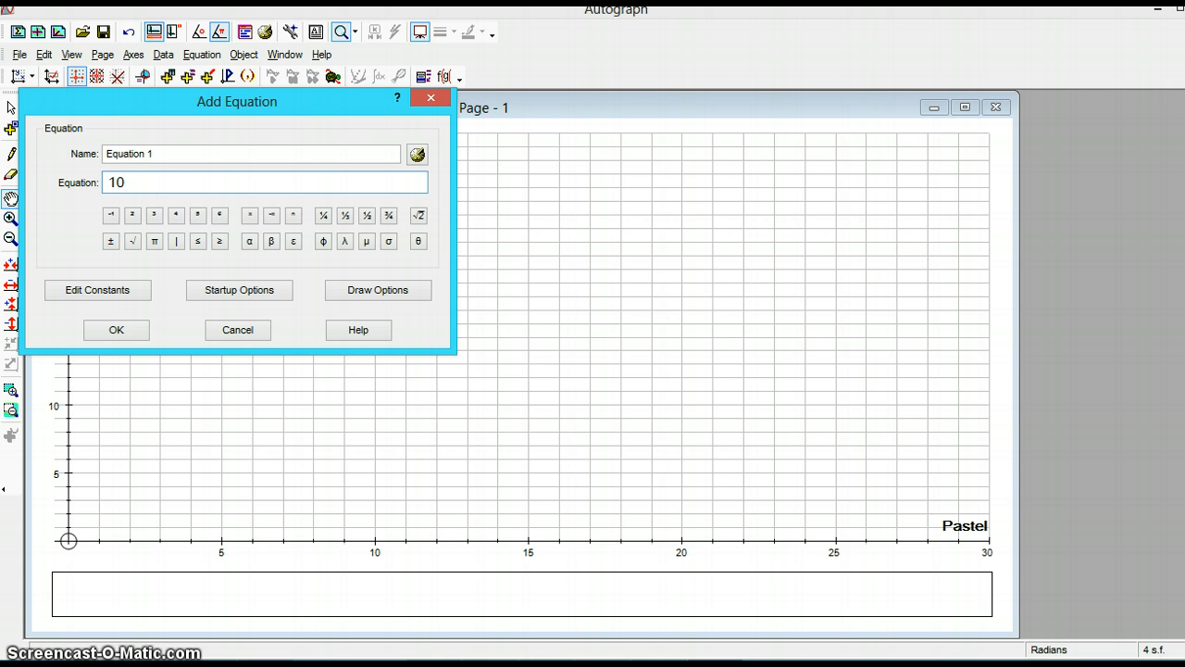
pyautogui.click(219, 243)
pyautogui.click(120, 331)
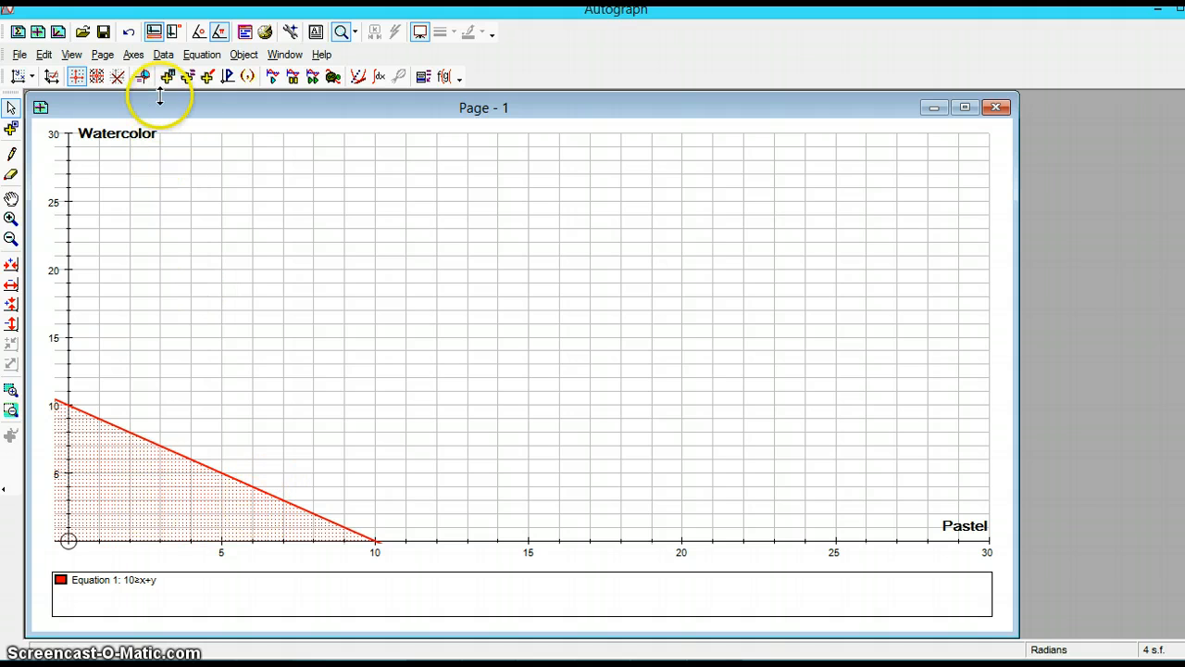
# - Plot the inequality 16 ≥ 3x − y
pyautogui.click(188, 76)
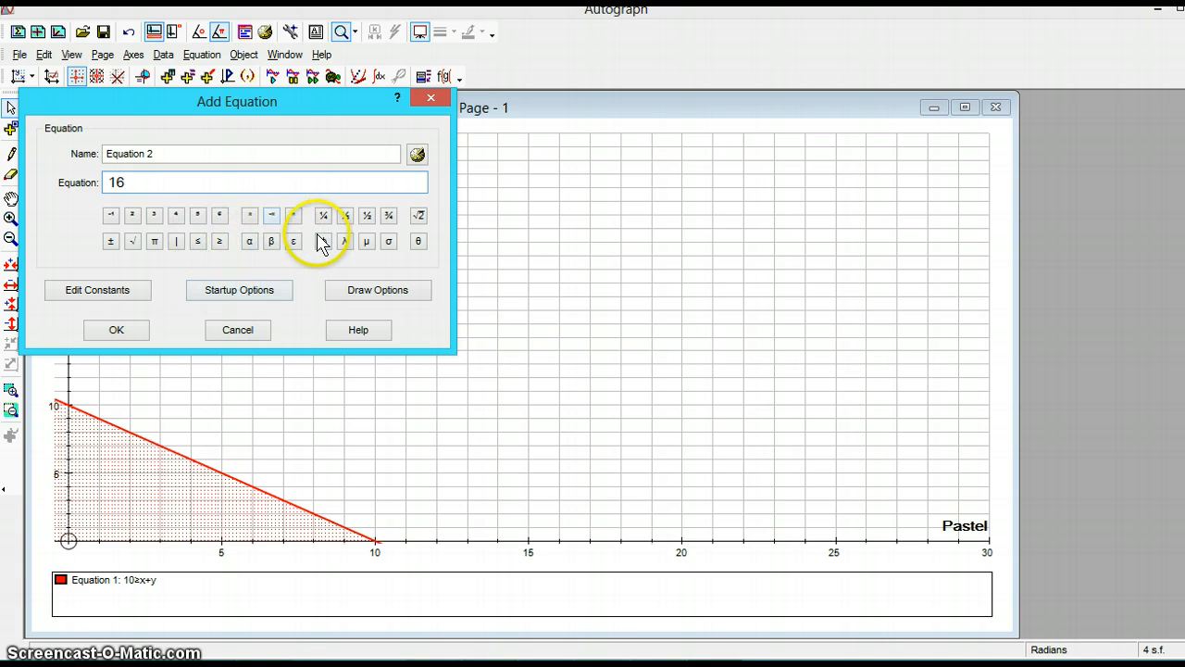
pyautogui.click(219, 241)
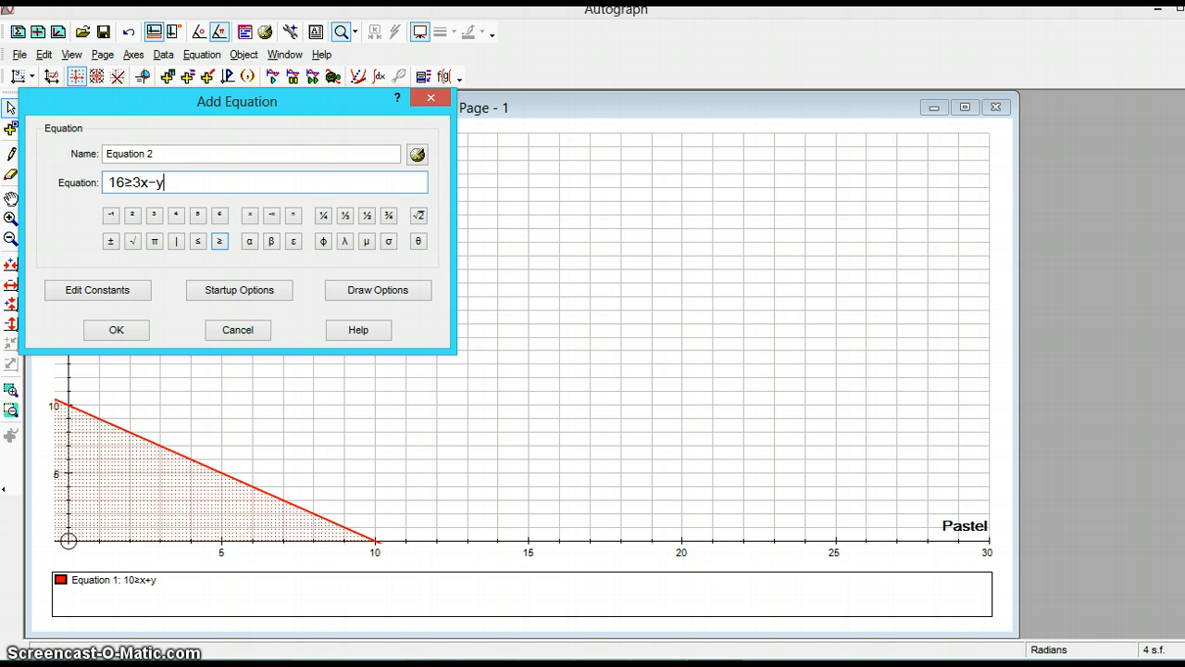
pyautogui.click(115, 329)
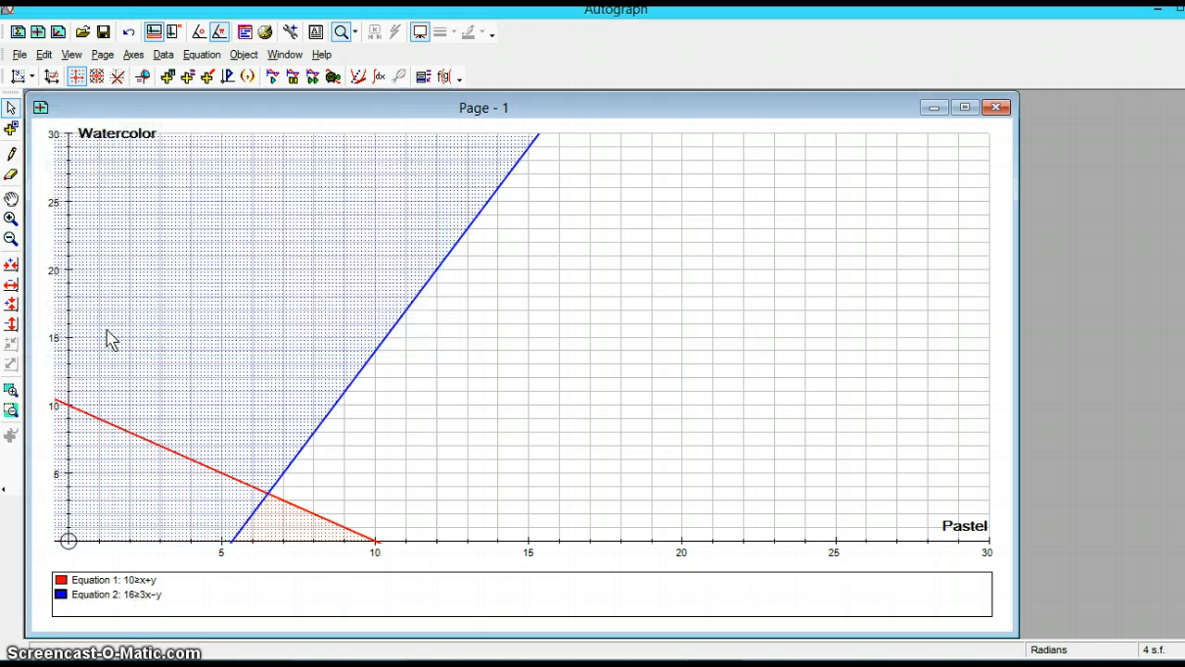
# - Edit the second inequality to 16 ≥ 3x + y
pyautogui.click(324, 391)
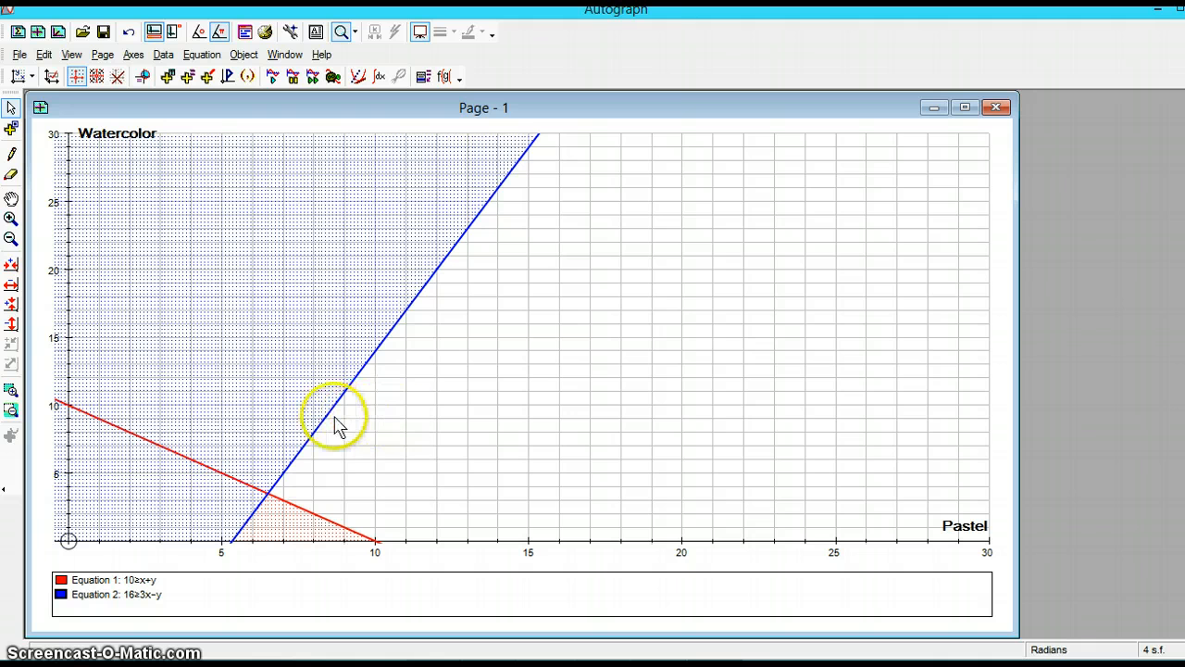
pyautogui.doubleClick(134, 592)
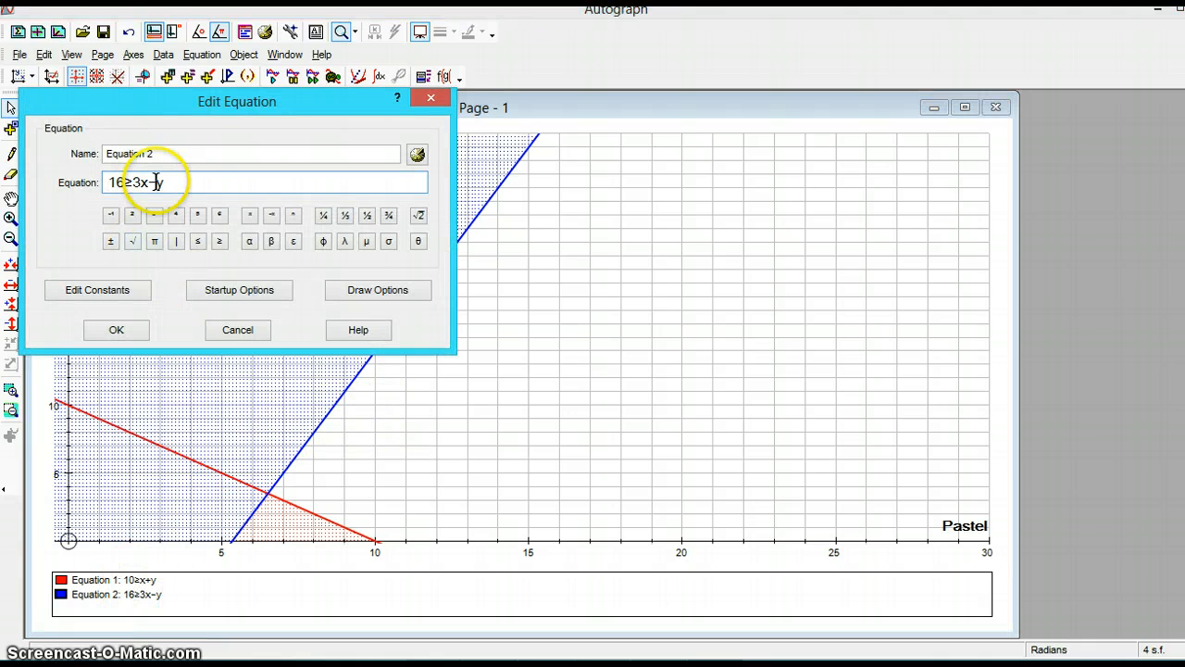
pyautogui.click(155, 181)
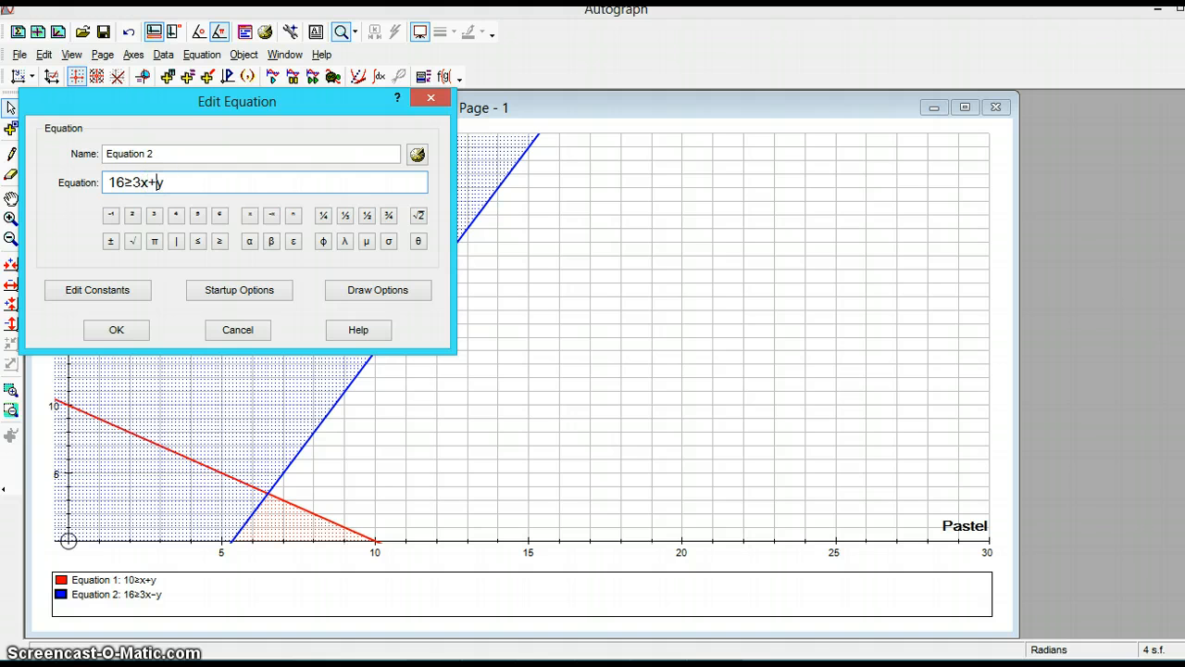
pyautogui.press('Return')
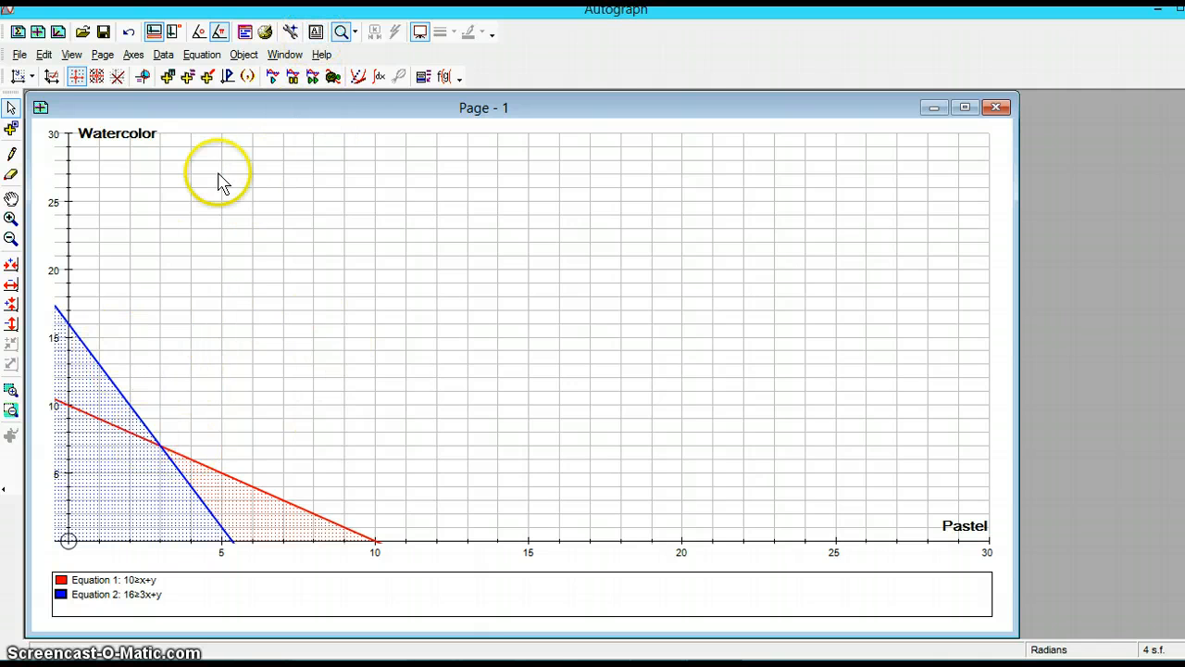
# - Add a bold 12-point text box reading Feasible Region and move it just above the lines' intersection
pyautogui.click(313, 34)
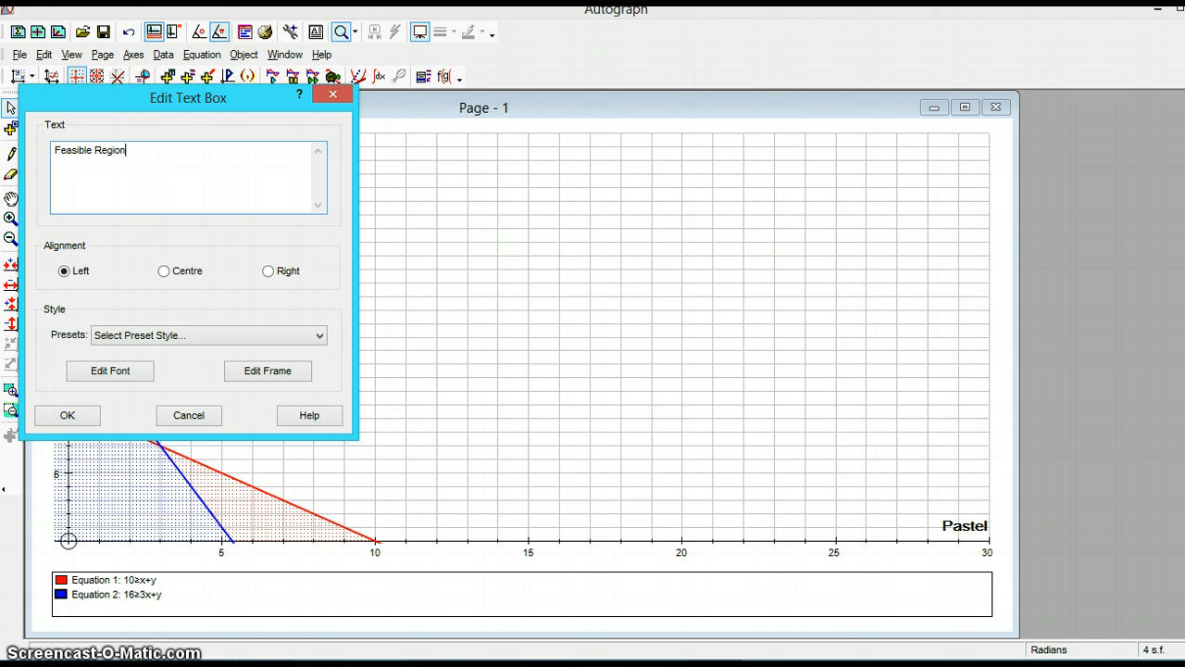
pyautogui.click(126, 374)
pyautogui.click(211, 302)
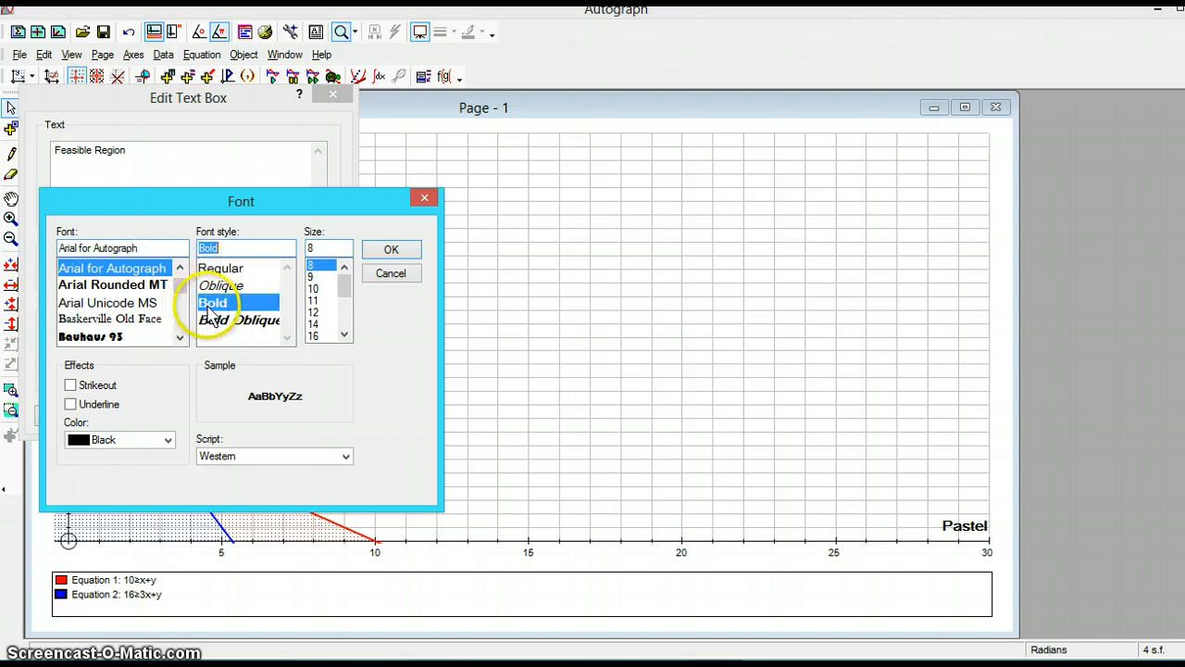
pyautogui.click(314, 312)
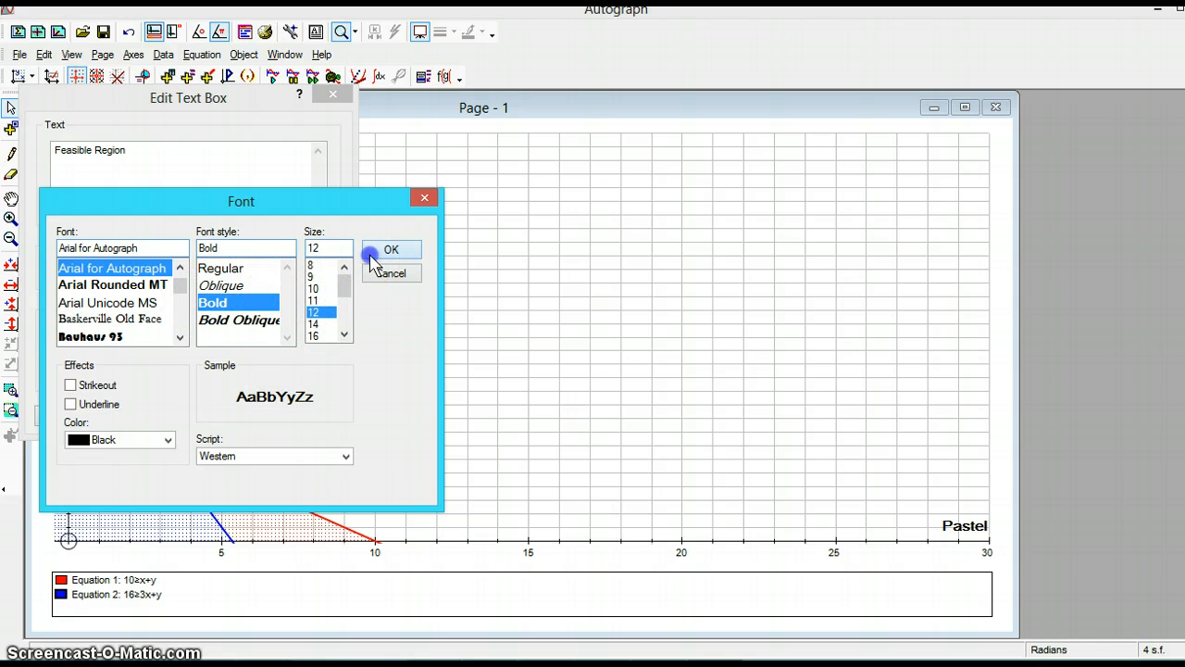
pyautogui.click(374, 250)
pyautogui.click(88, 414)
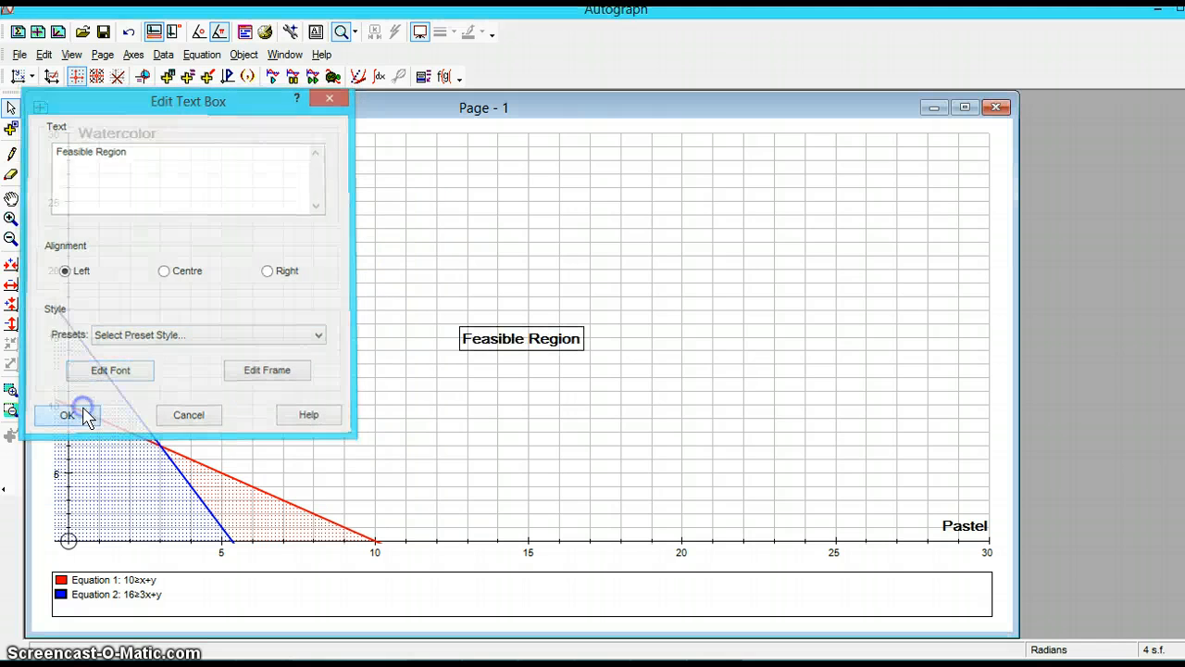
pyautogui.moveTo(528, 342); pyautogui.dragTo(331, 377)
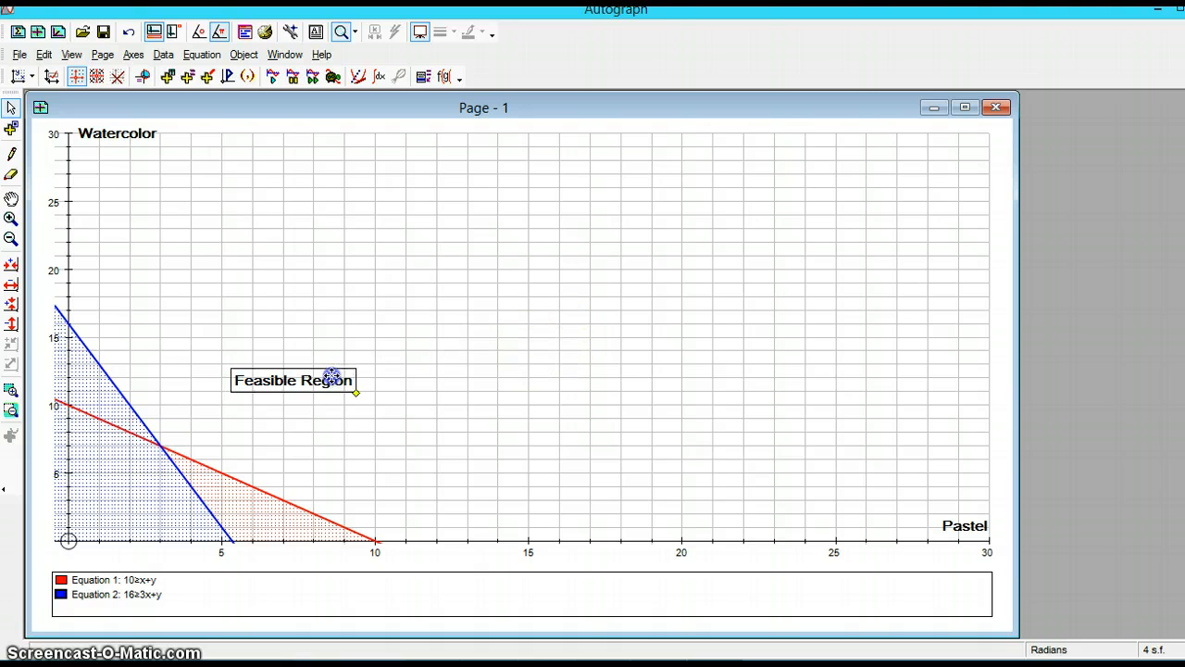
# - Draw a freehand arrow from the Feasible Region label down to the lines' intersection
pyautogui.click(11, 154)
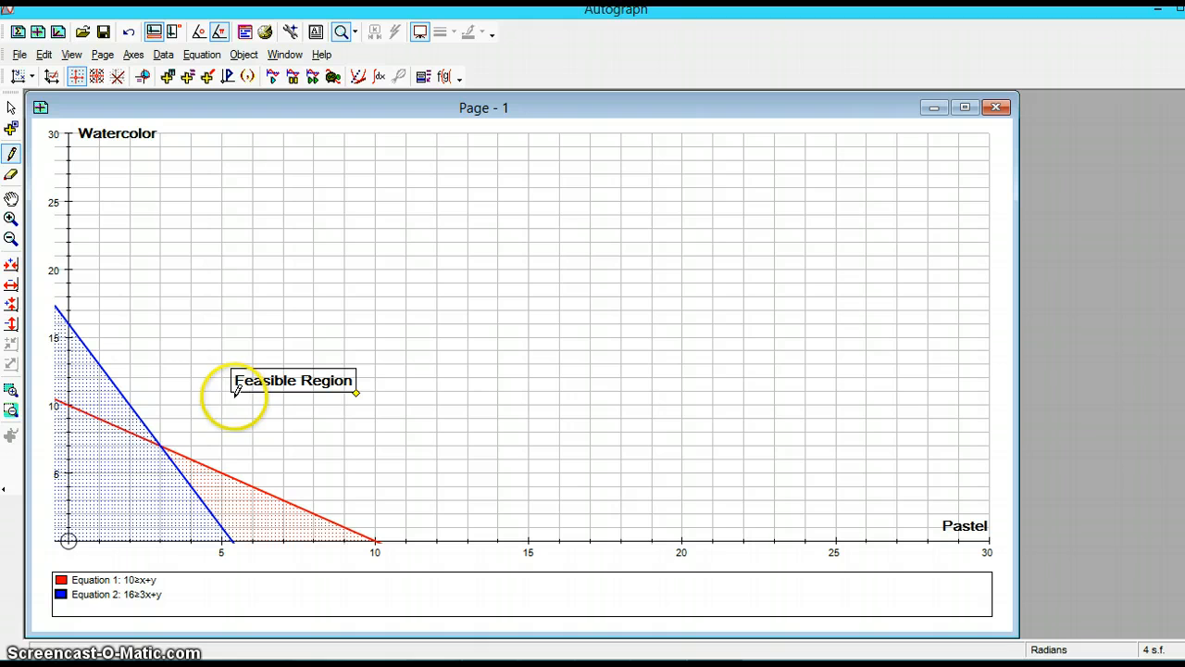
pyautogui.moveTo(236, 395)
pyautogui.mouseDown()
pyautogui.moveTo(137, 446)
pyautogui.moveTo(160, 458)
pyautogui.mouseUp()
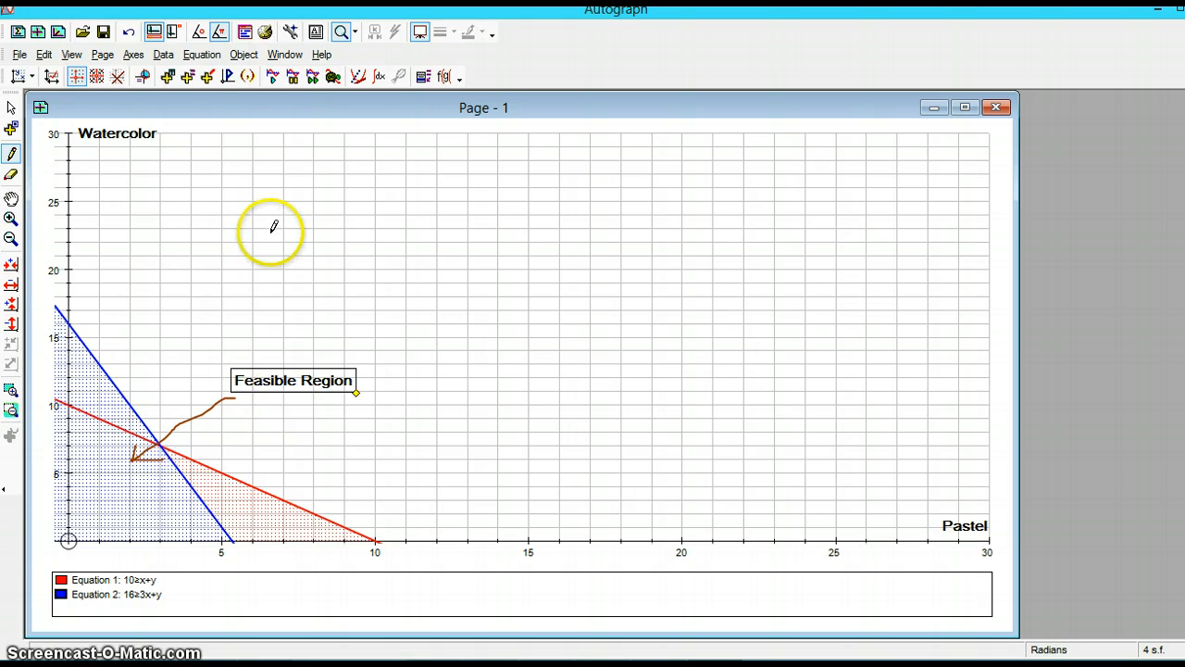
# - Add a bold 12-point text box reading Time and move it beside the blue line near the y-axis
pyautogui.click(317, 35)
pyautogui.click(217, 180)
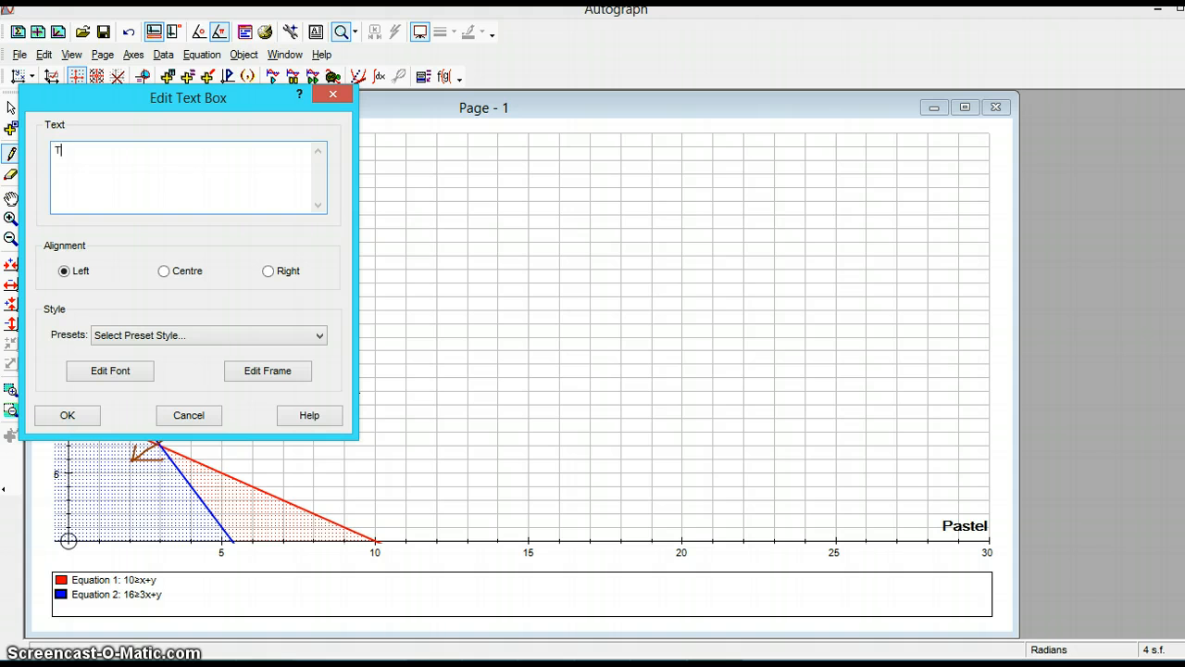
pyautogui.click(119, 370)
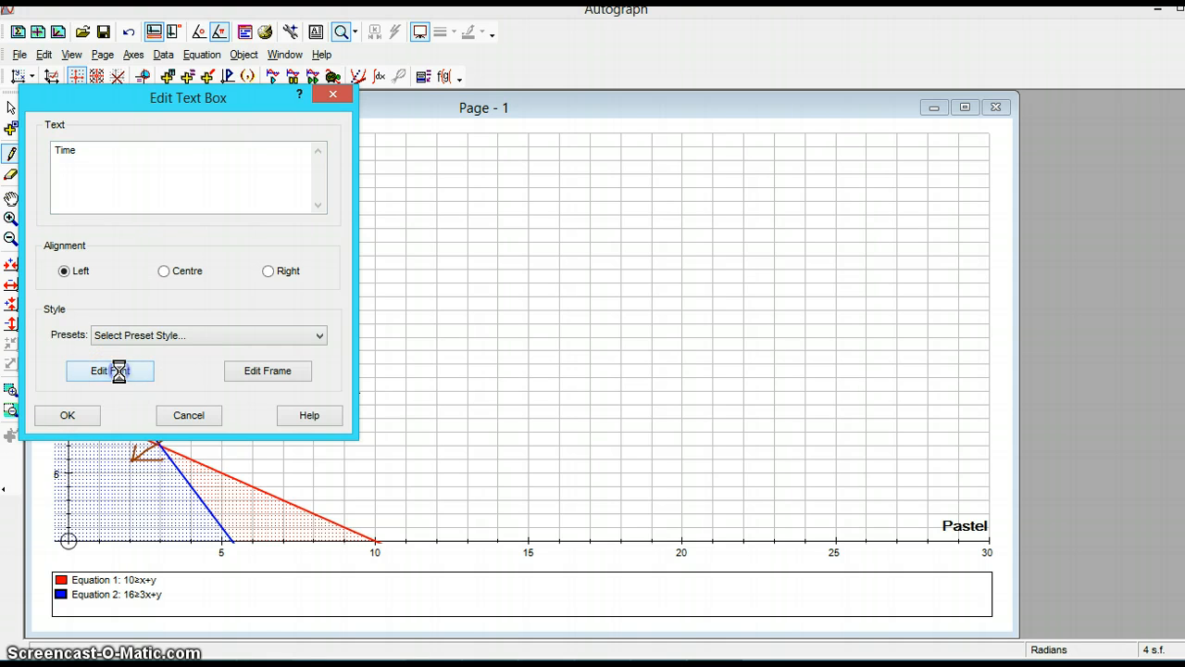
pyautogui.click(215, 303)
pyautogui.click(314, 312)
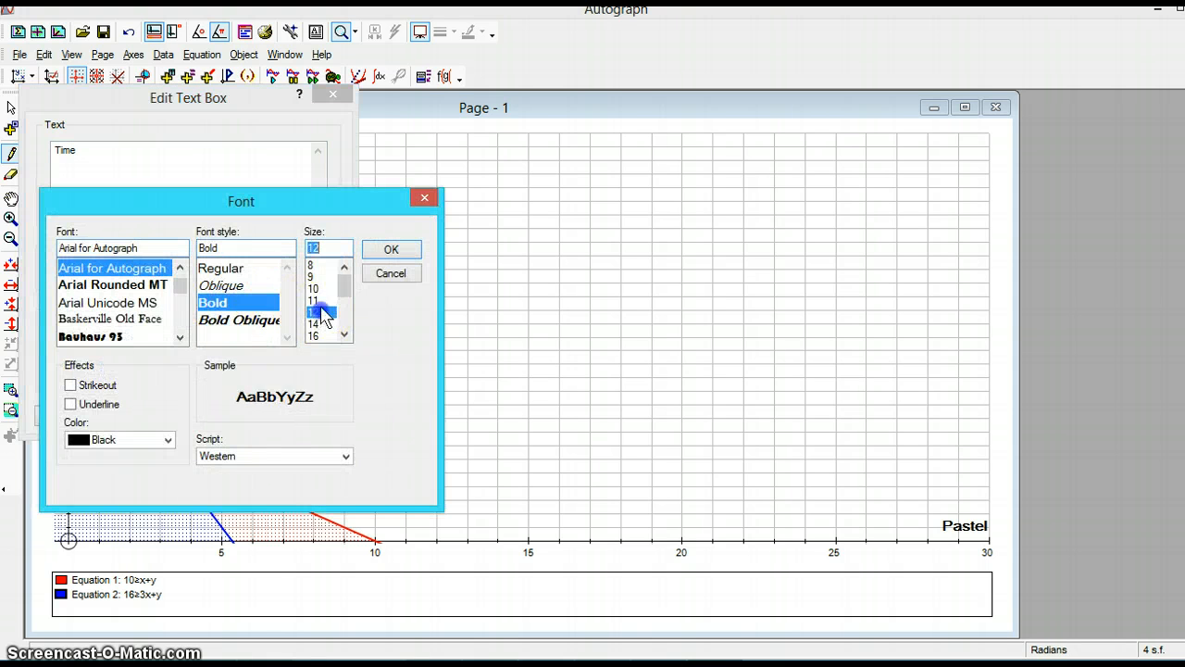
pyautogui.click(391, 250)
pyautogui.click(67, 414)
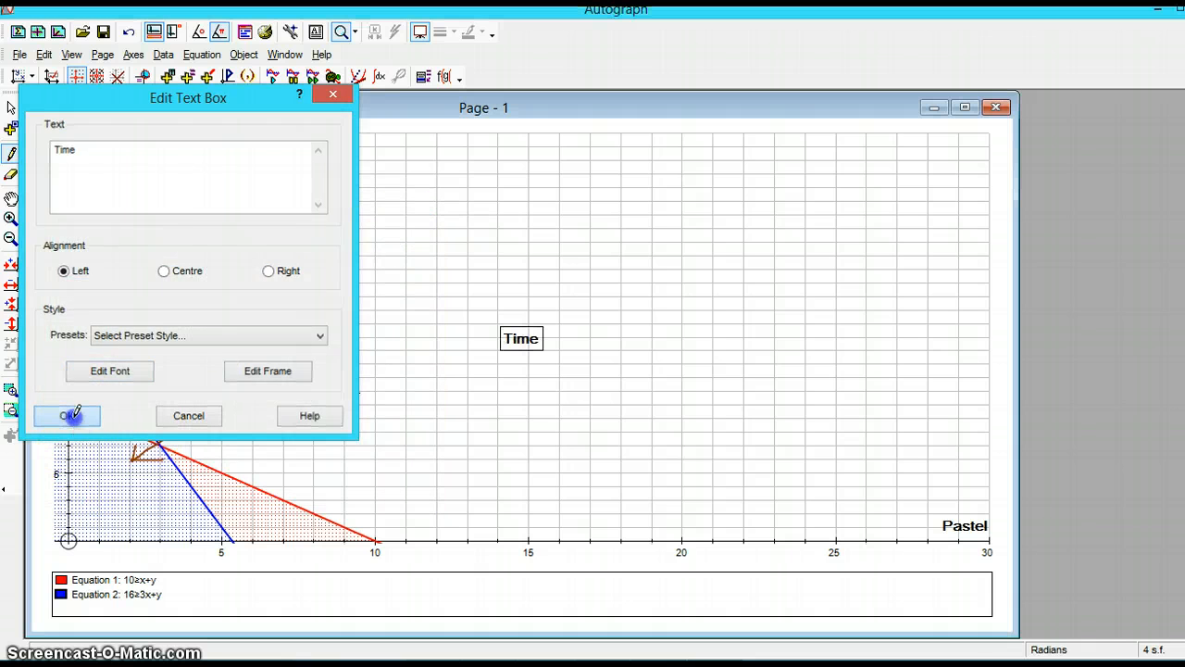
pyautogui.click(11, 107)
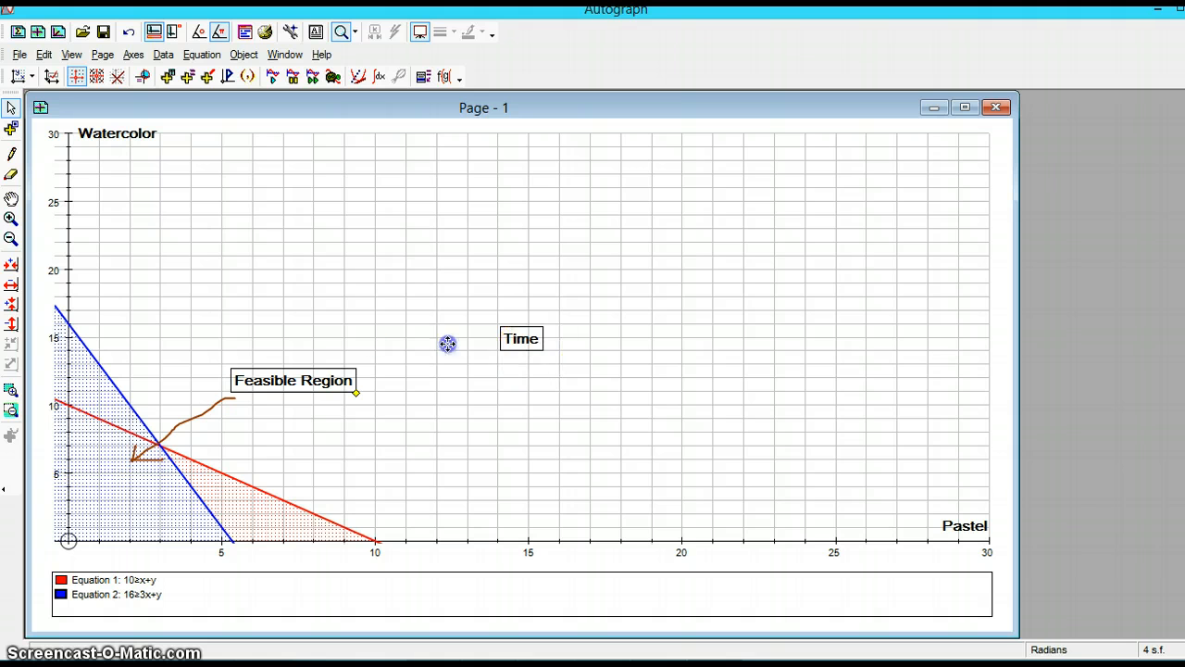
pyautogui.moveTo(190, 350); pyautogui.dragTo(130, 350)
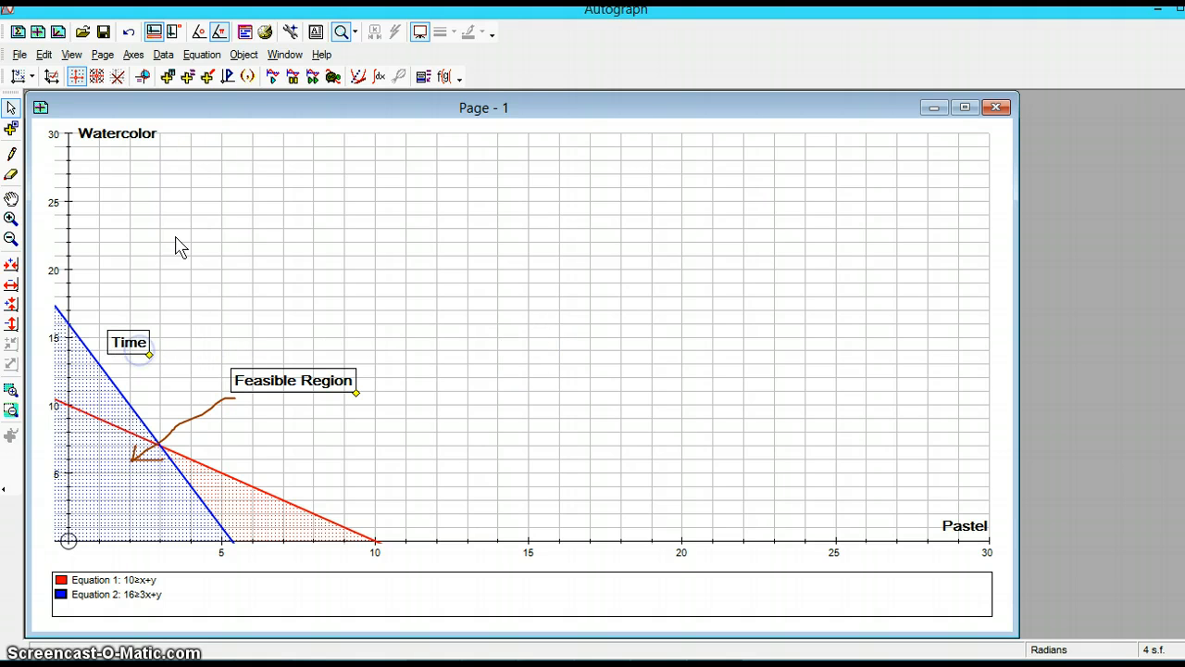
# - Add a bold 12-point text box reading Money and move it beside the red line
pyautogui.click(270, 54)
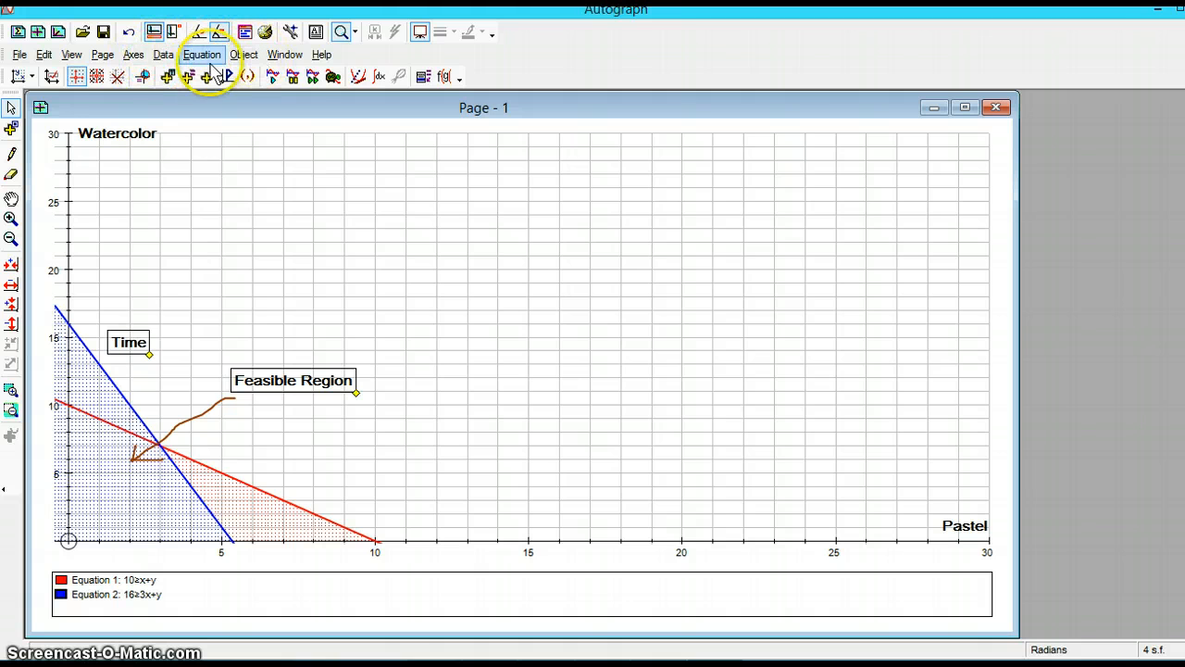
pyautogui.click(316, 31)
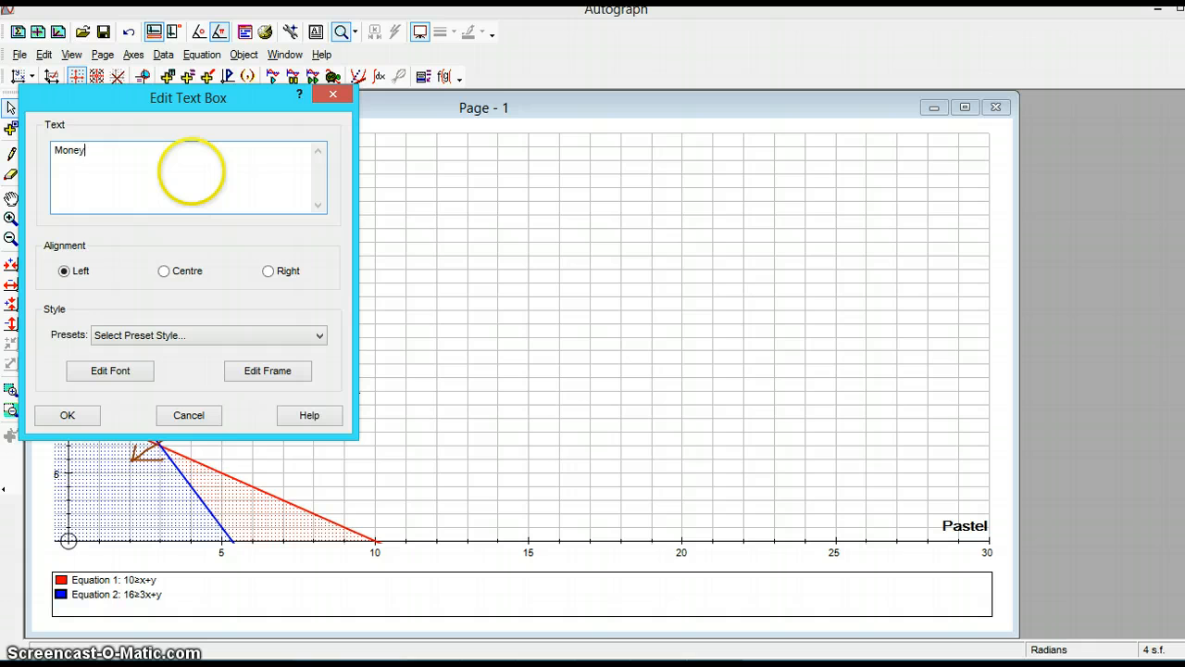
pyautogui.click(107, 372)
pyautogui.click(233, 303)
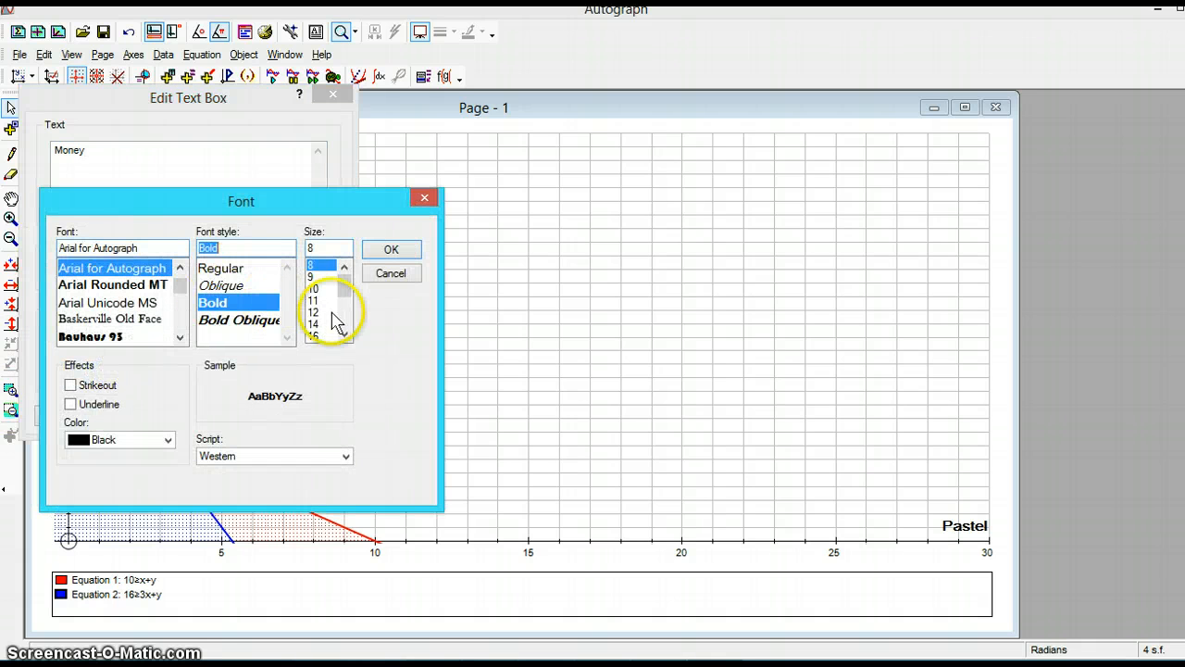
pyautogui.click(315, 312)
pyautogui.click(391, 249)
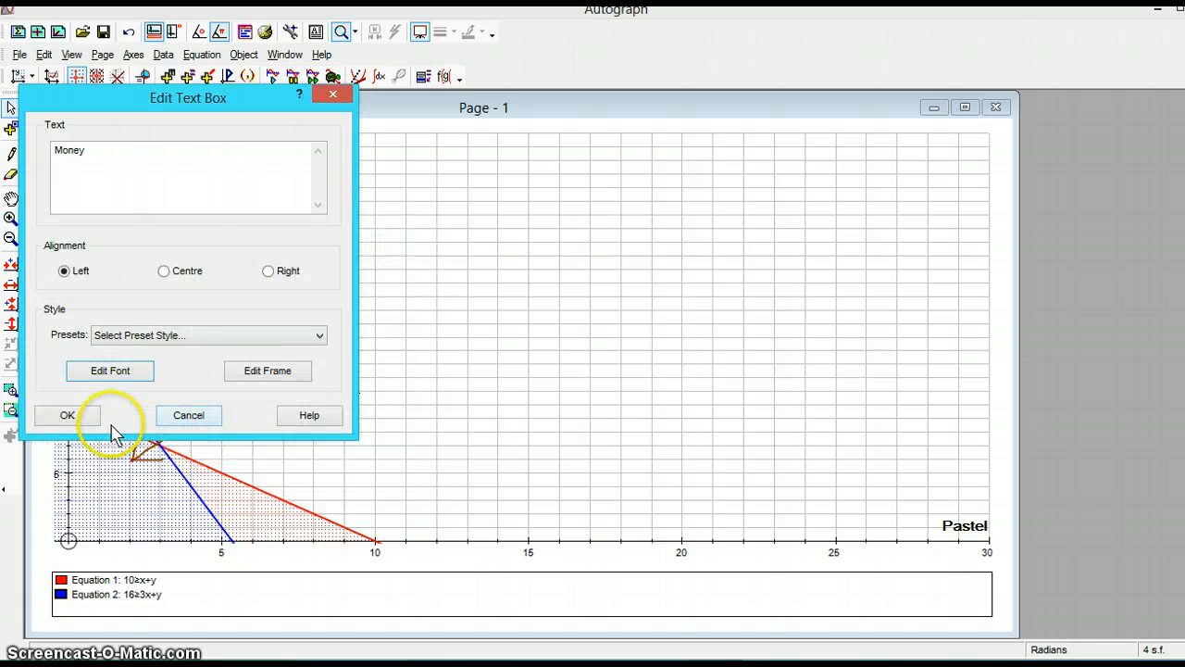
pyautogui.click(78, 417)
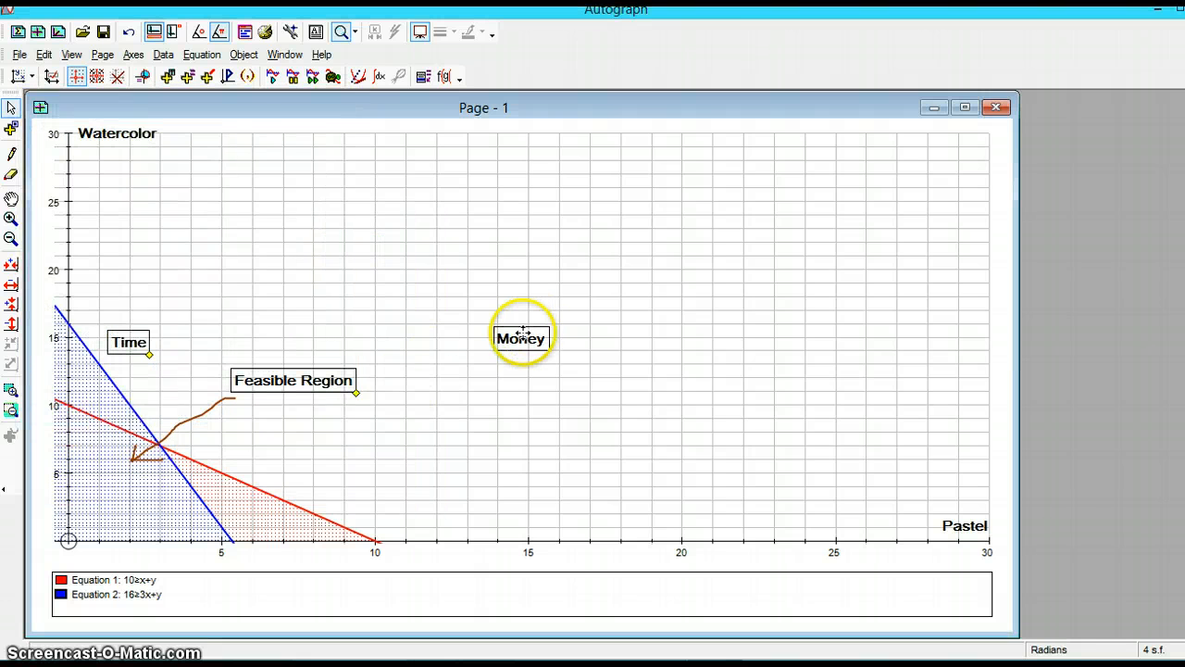
pyautogui.moveTo(298, 472); pyautogui.dragTo(298, 474)
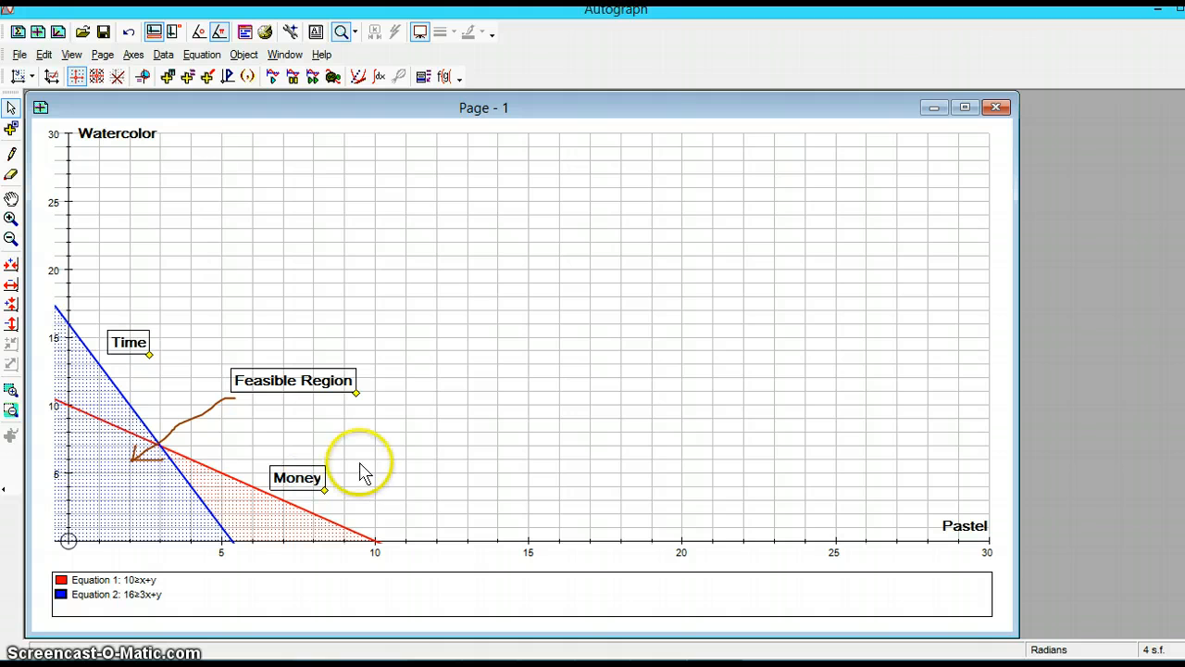
pyautogui.click(123, 342)
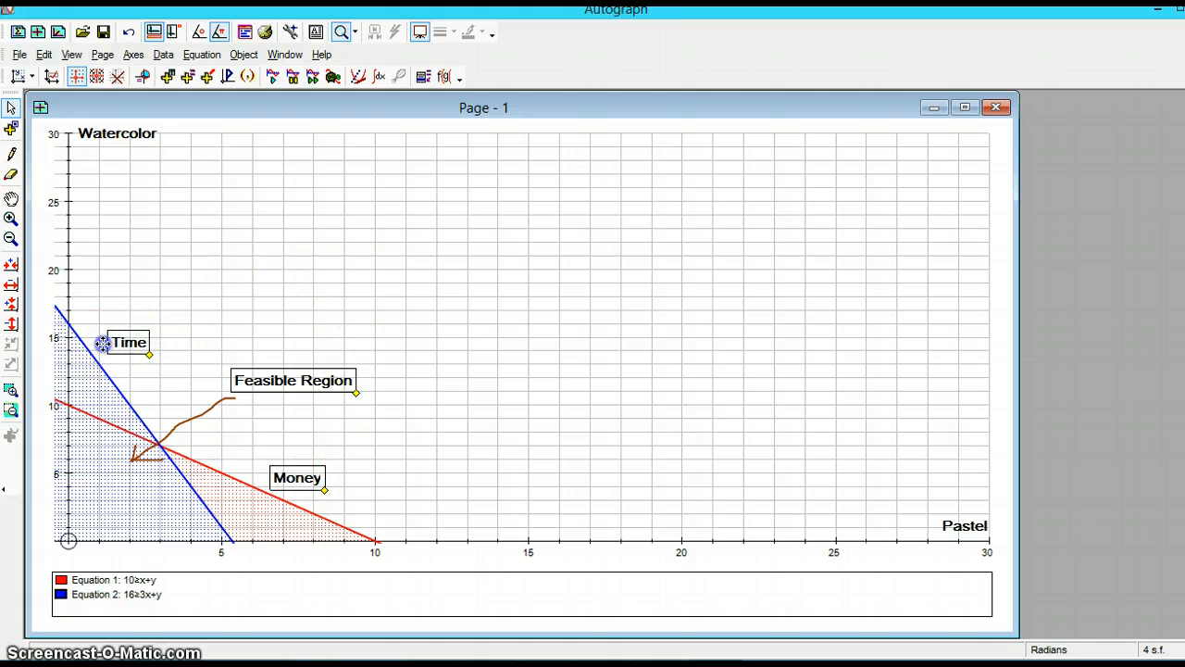
# - Add a new equation a=3x+5y for the objective line
pyautogui.click(121, 348)
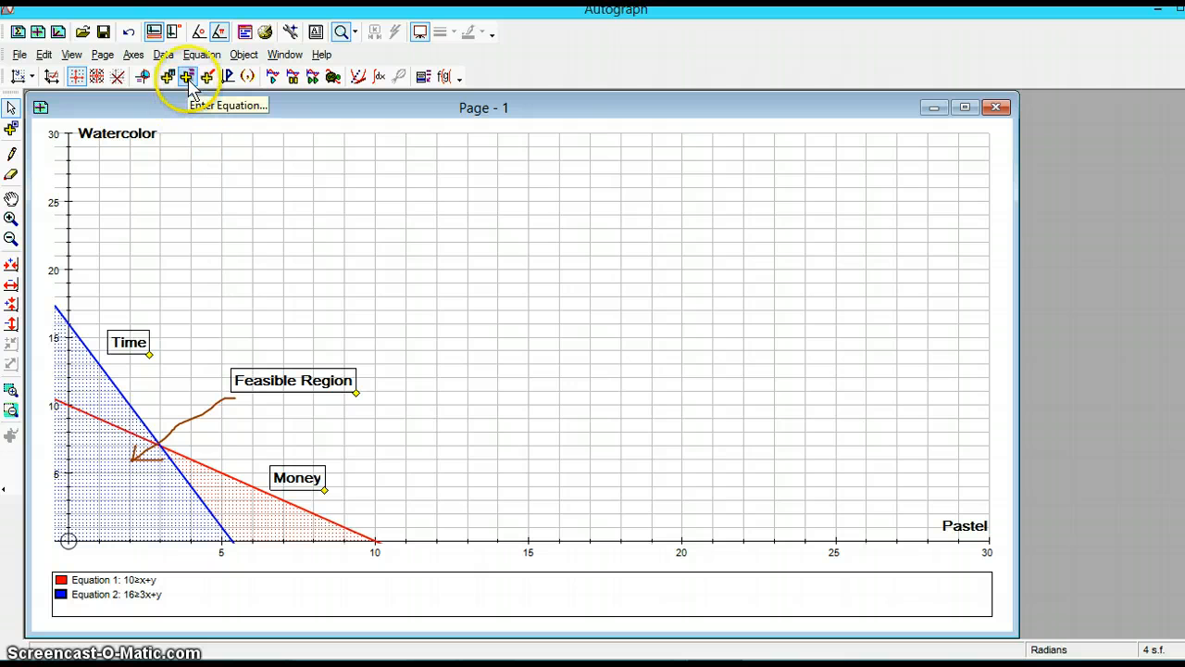
pyautogui.click(186, 78)
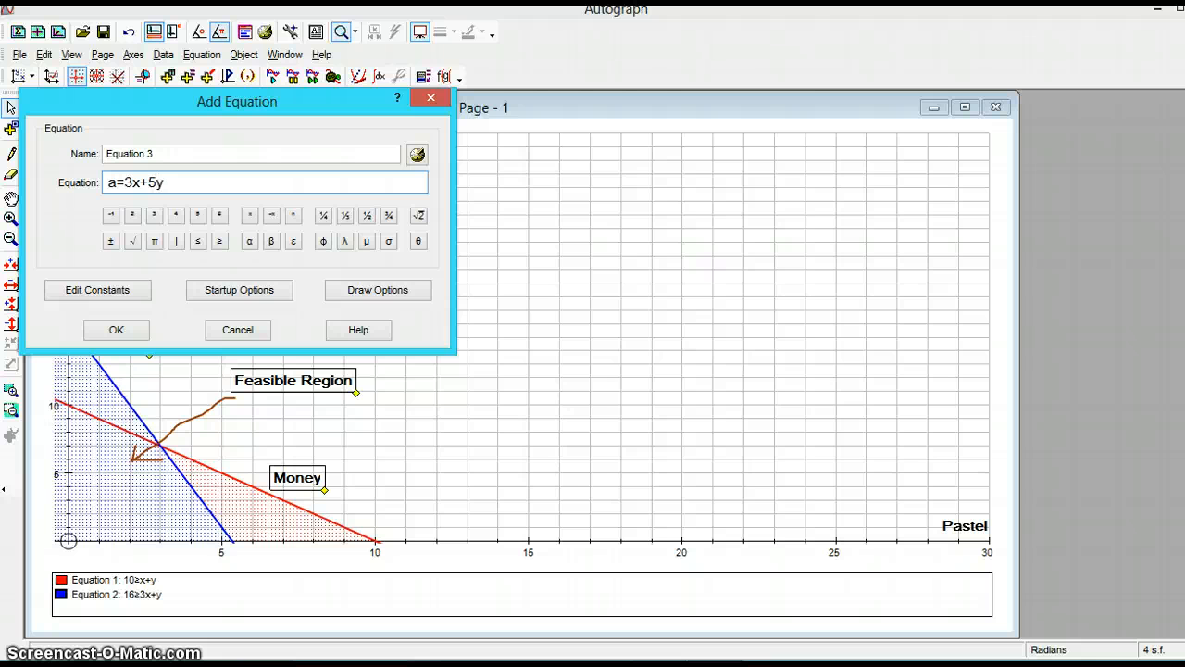
pyautogui.click(117, 330)
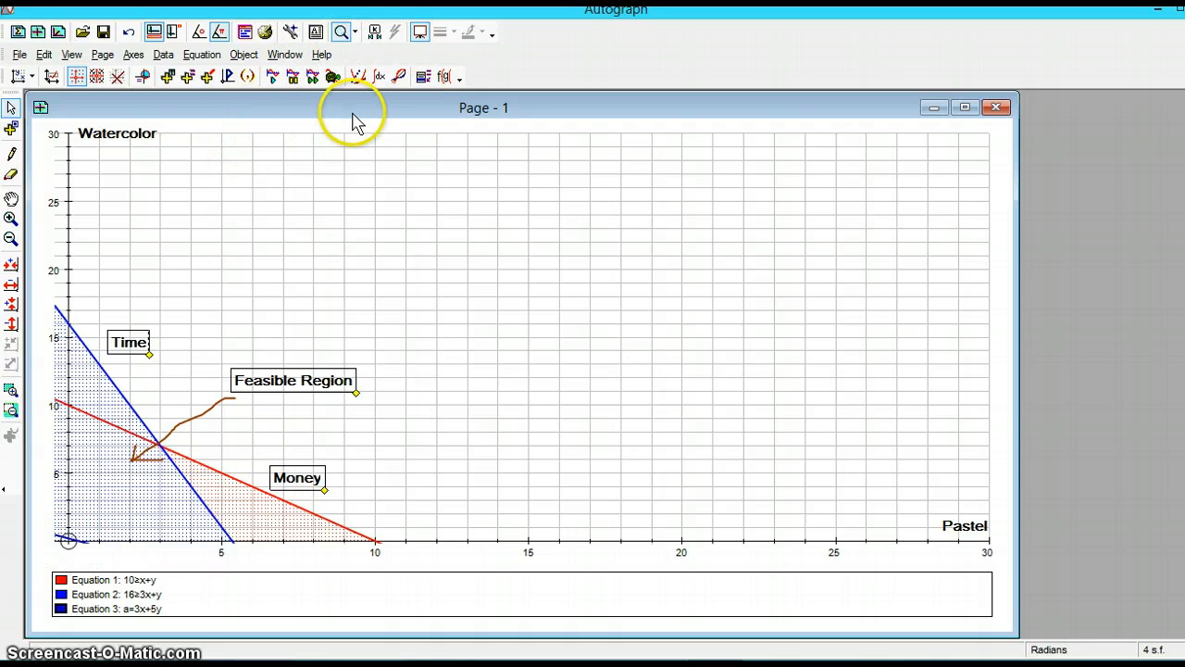
# - Open the Constant Controller, set the step for constant a to 10, and step a up to 111 and back to 21
pyautogui.click(375, 35)
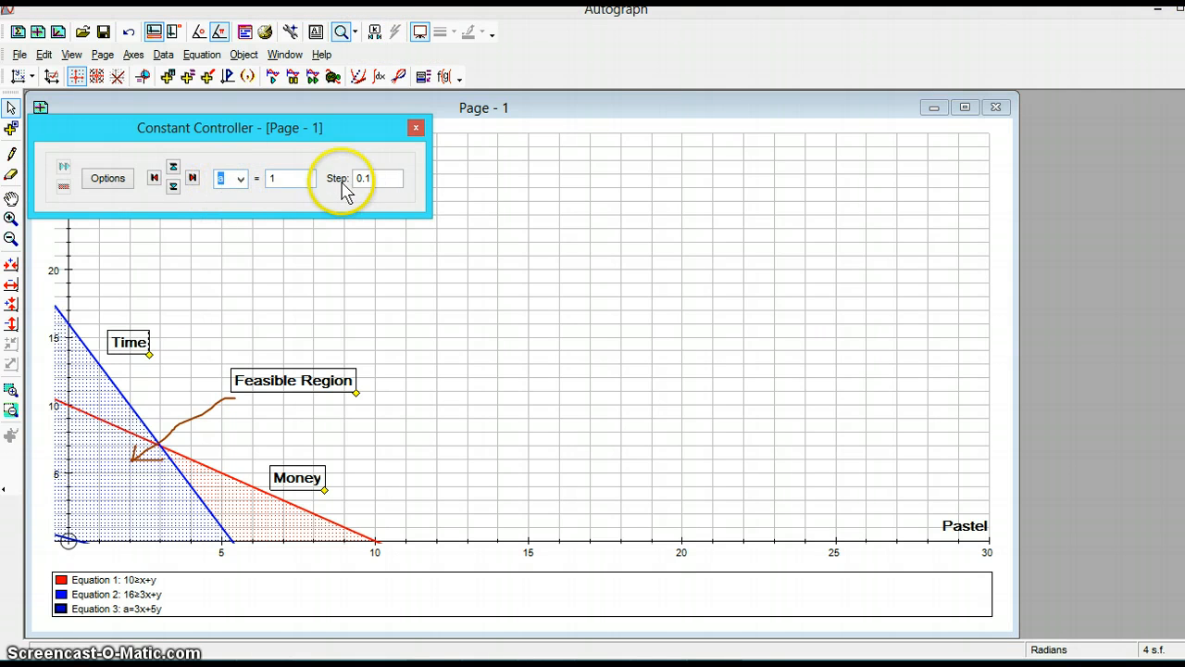
pyautogui.moveTo(377, 179); pyautogui.dragTo(350, 183)
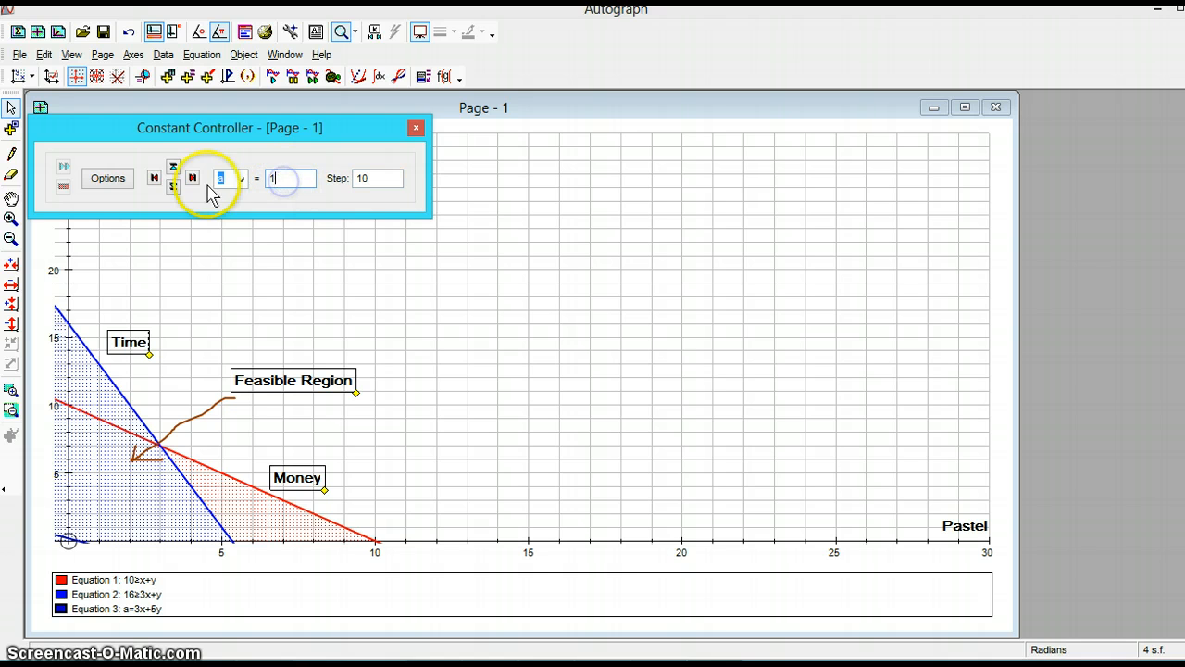
pyautogui.click(173, 168)
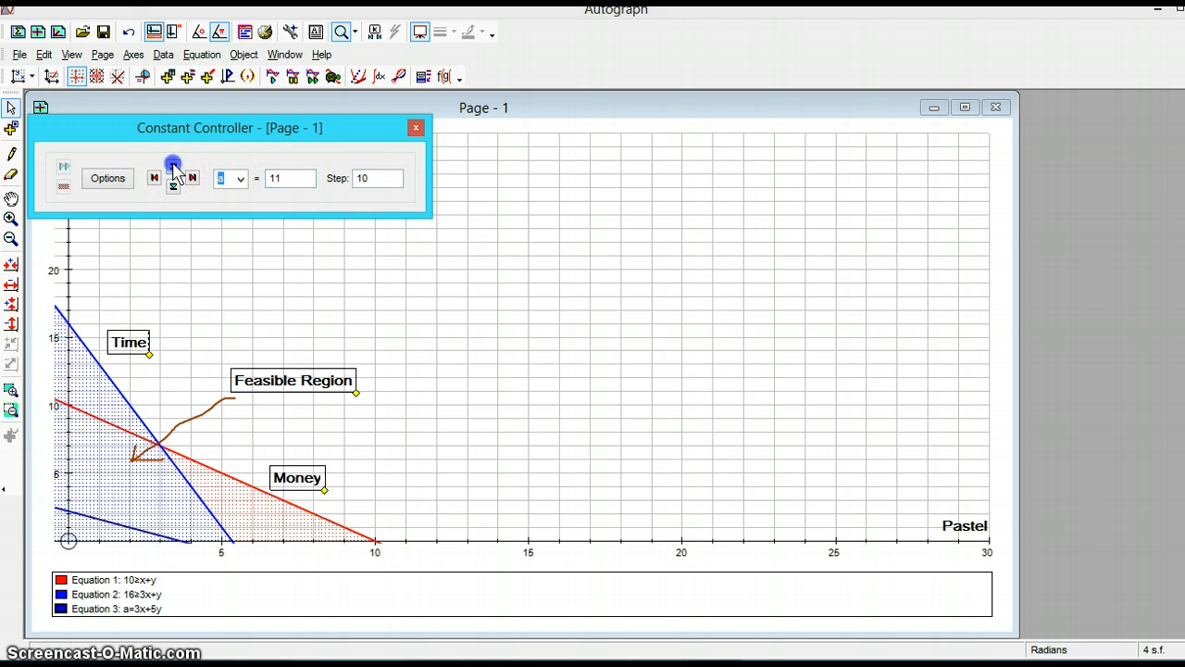
pyautogui.click(173, 169)
pyautogui.click(173, 168)
pyautogui.click(174, 169)
pyautogui.click(173, 169)
pyautogui.click(174, 169)
pyautogui.click(173, 169)
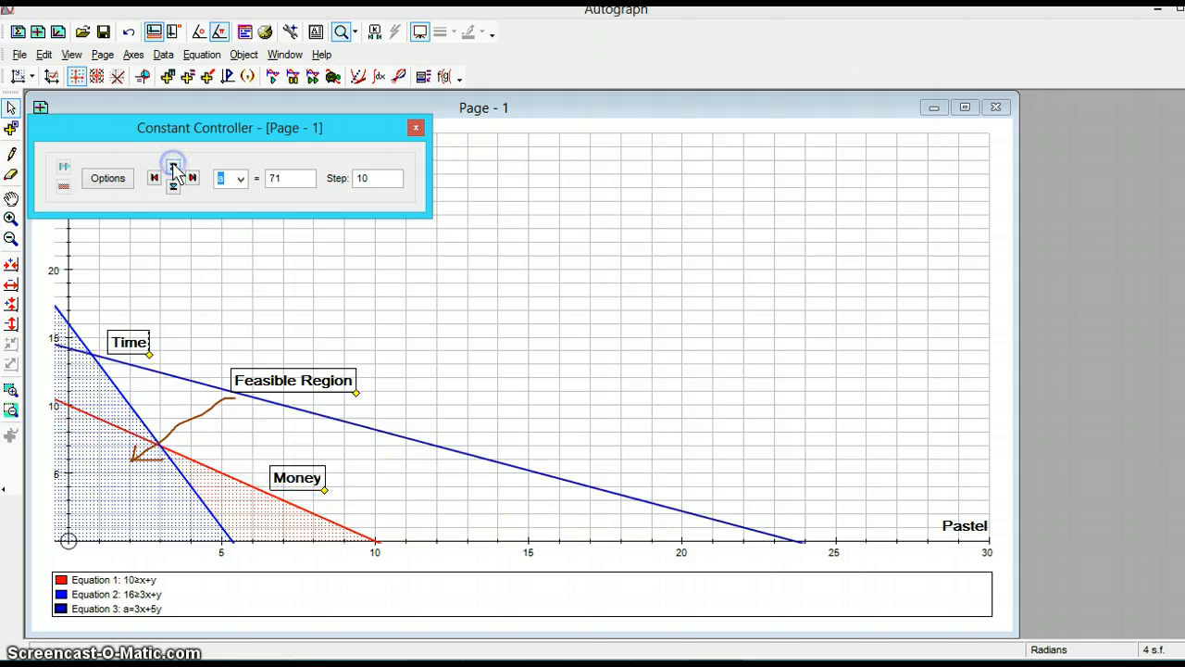
pyautogui.click(174, 169)
pyautogui.click(173, 168)
pyautogui.click(173, 169)
pyautogui.click(173, 169)
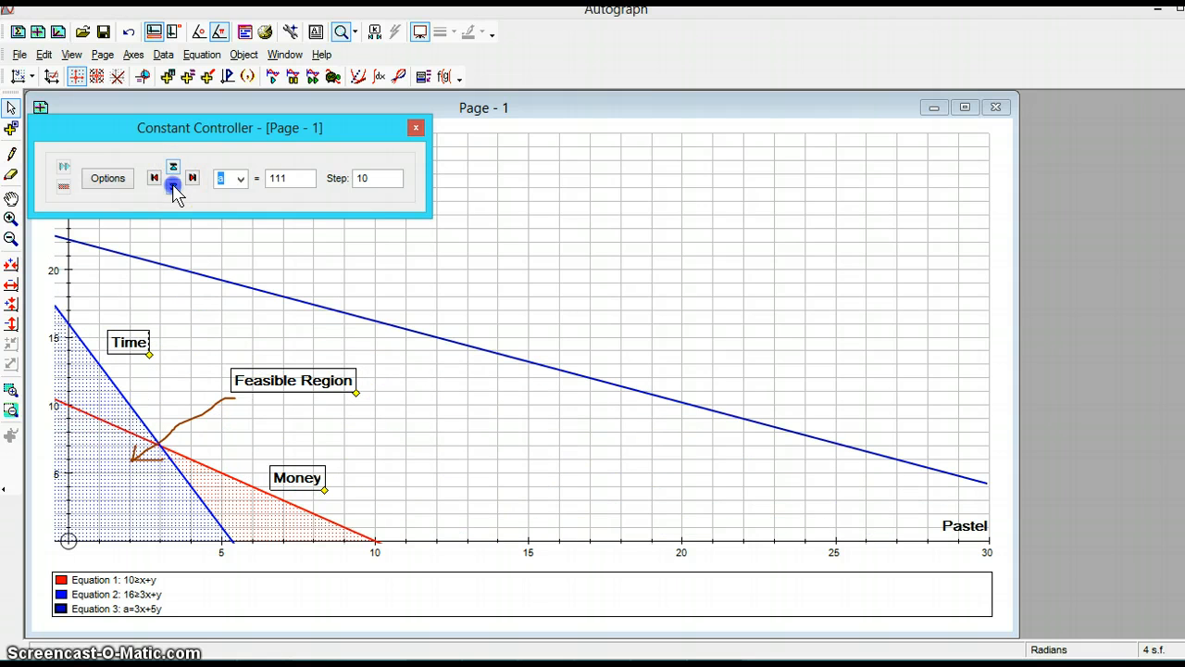
pyautogui.click(173, 185)
pyautogui.click(173, 185)
pyautogui.click(173, 185)
pyautogui.click(174, 185)
pyautogui.click(173, 185)
pyautogui.click(173, 186)
pyautogui.click(173, 185)
pyautogui.click(174, 185)
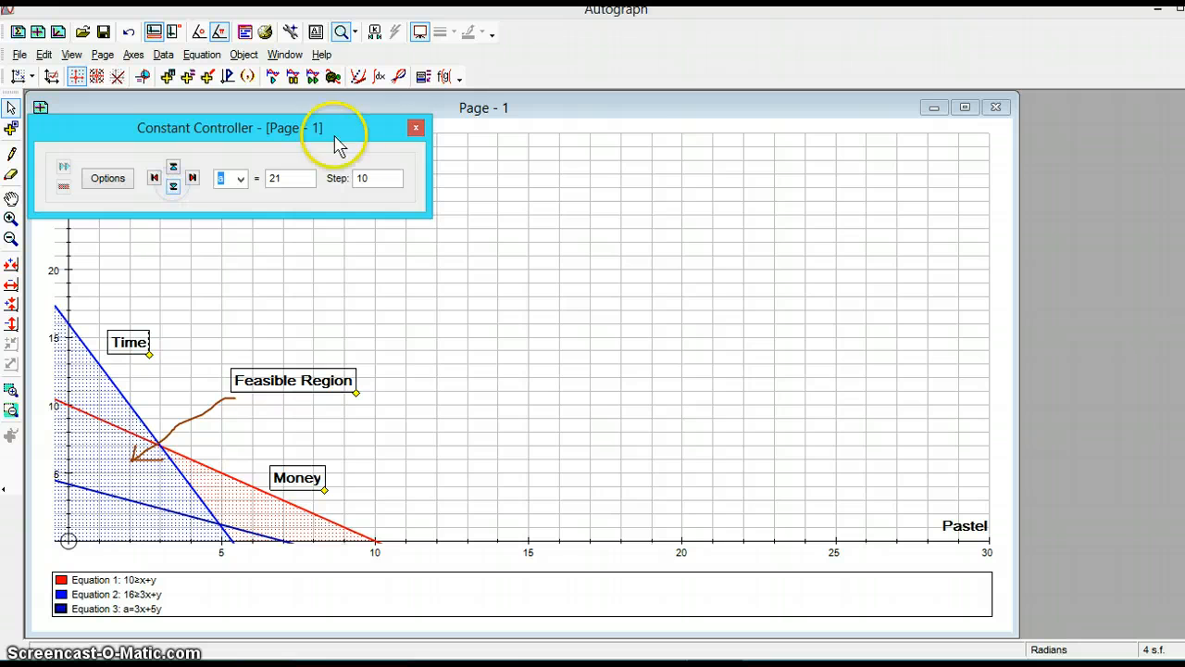
# - Set the constant's step to 5 and a to 0, and step a upward to 50 to sweep the objective line across the region
pyautogui.moveTo(378, 180); pyautogui.dragTo(342, 185)
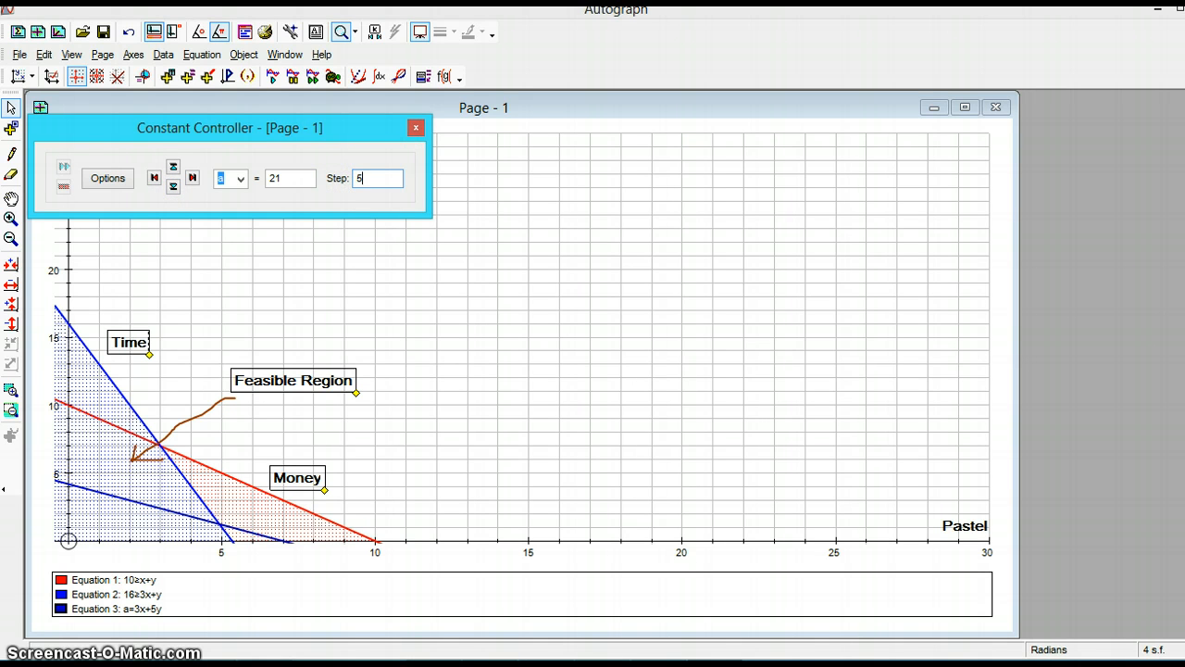
pyautogui.moveTo(288, 177); pyautogui.dragTo(238, 181)
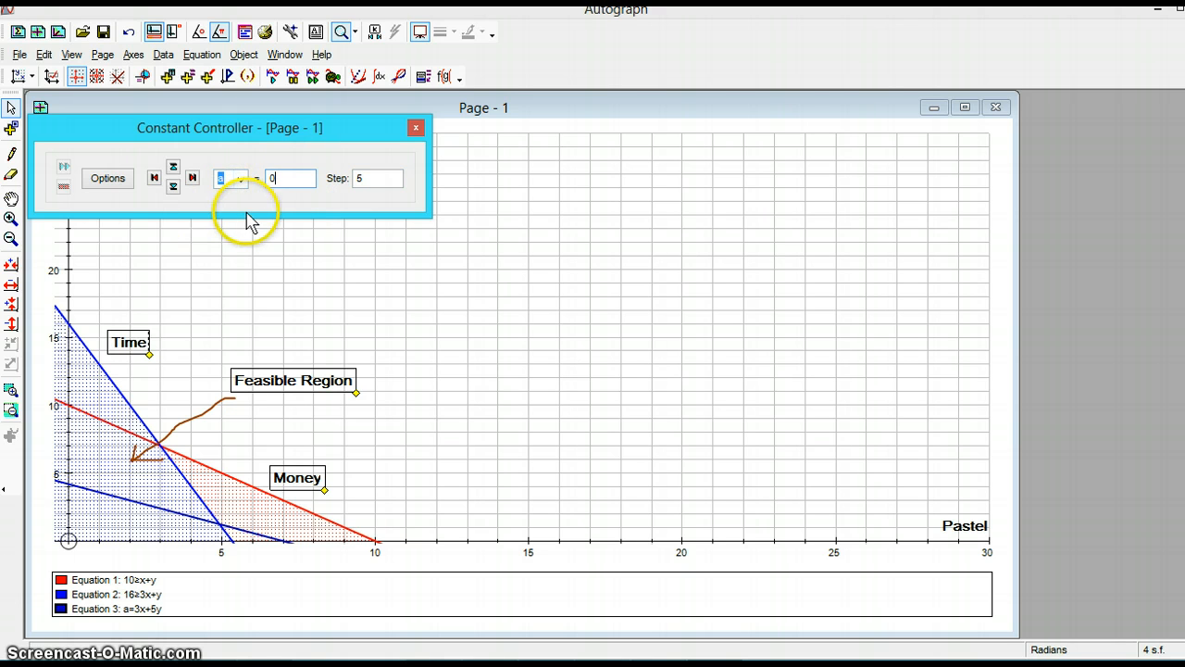
pyautogui.click(173, 170)
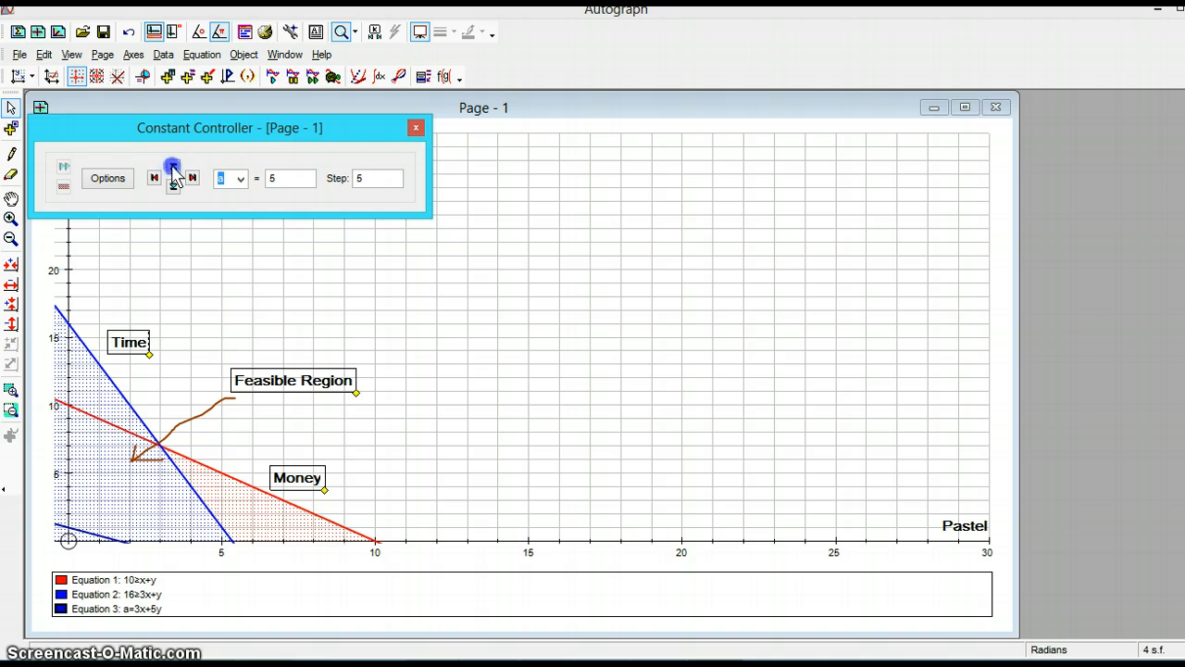
pyautogui.click(173, 171)
pyautogui.click(173, 170)
pyautogui.click(173, 170)
pyautogui.click(173, 170)
pyautogui.click(173, 170)
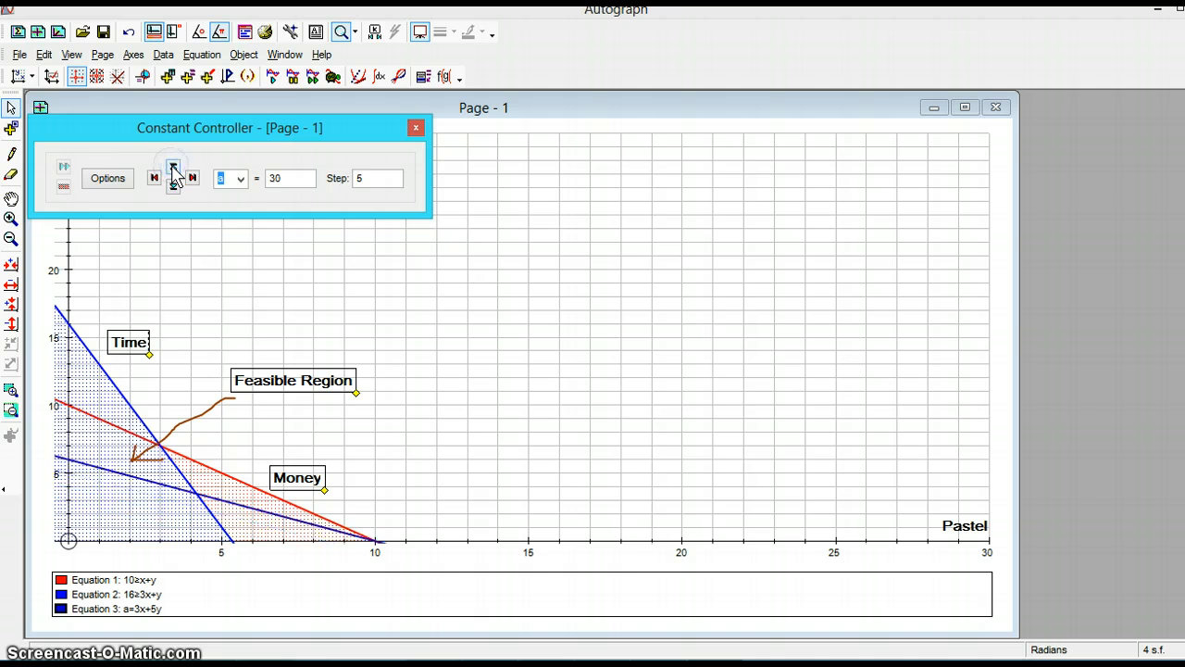
pyautogui.click(173, 170)
pyautogui.click(173, 170)
pyautogui.click(173, 171)
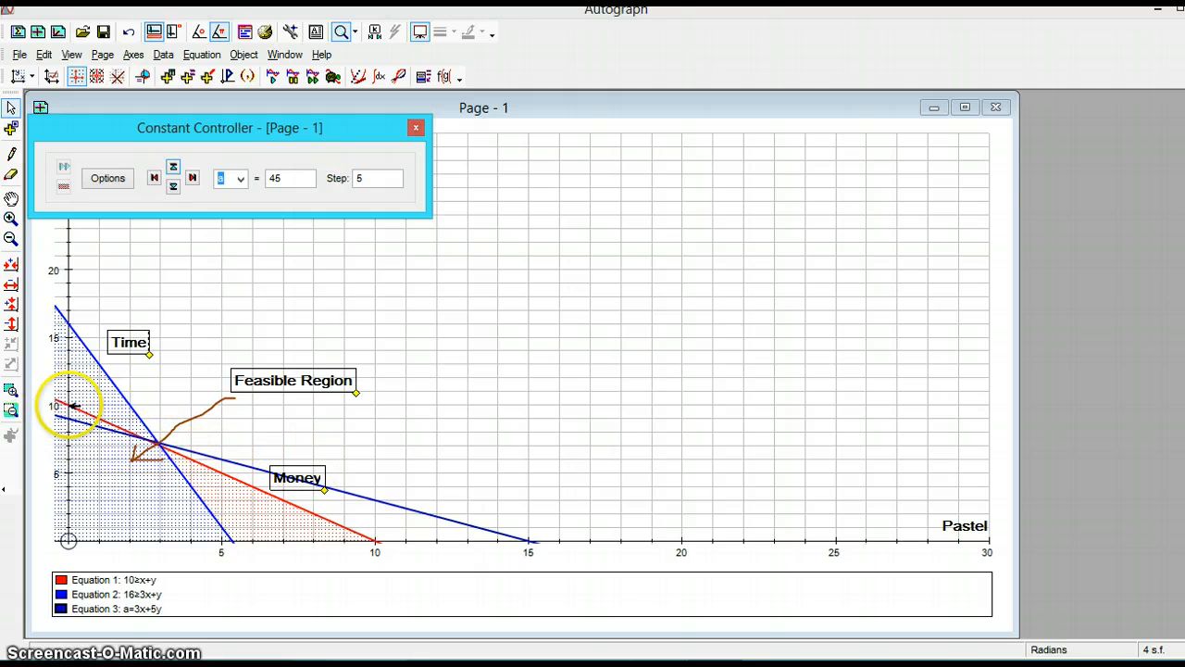
pyautogui.click(174, 168)
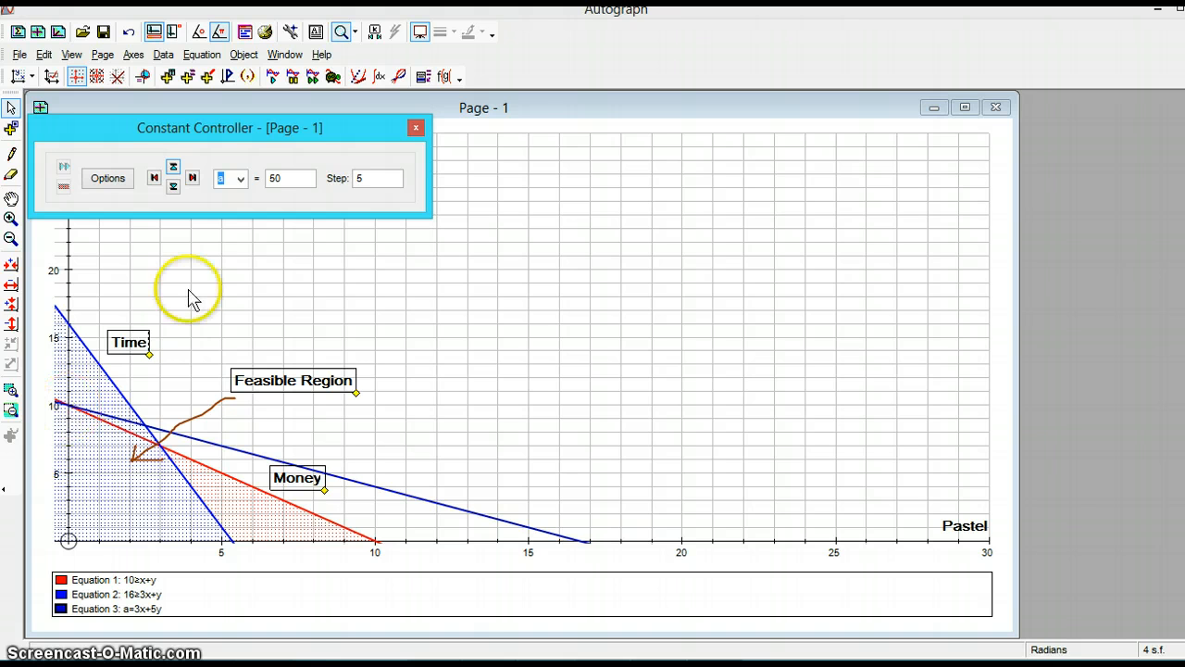
# - Move the Constant Controller window onto the middle of the graph
pyautogui.moveTo(206, 127); pyautogui.dragTo(439, 185)
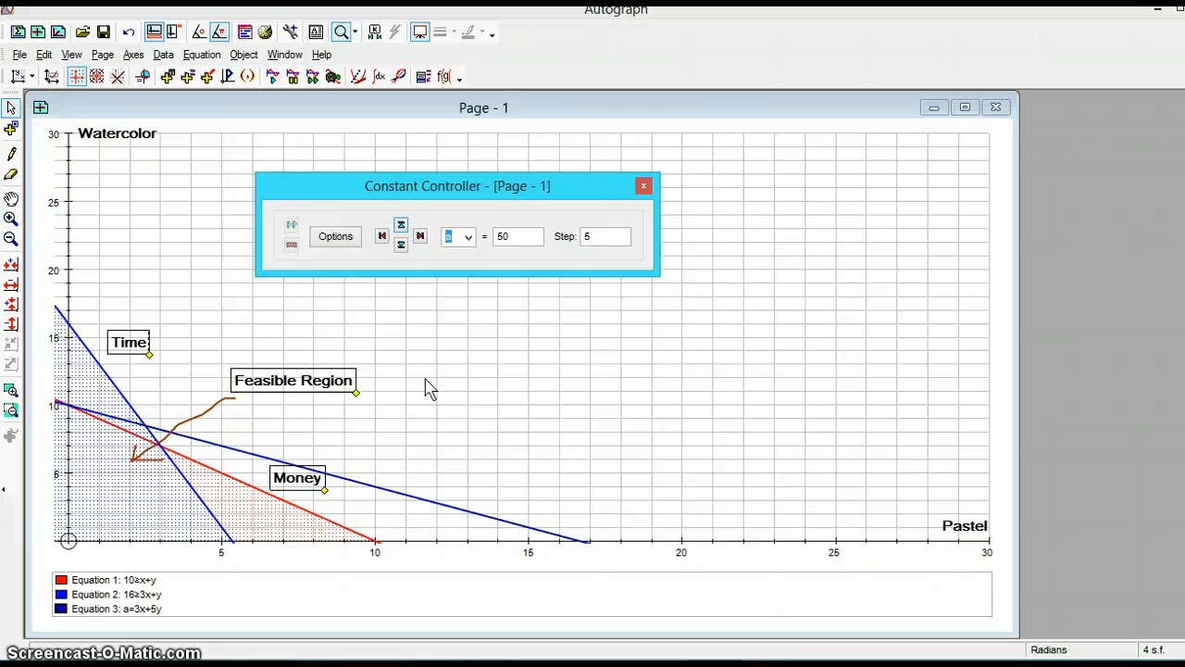
pyautogui.click(415, 410)
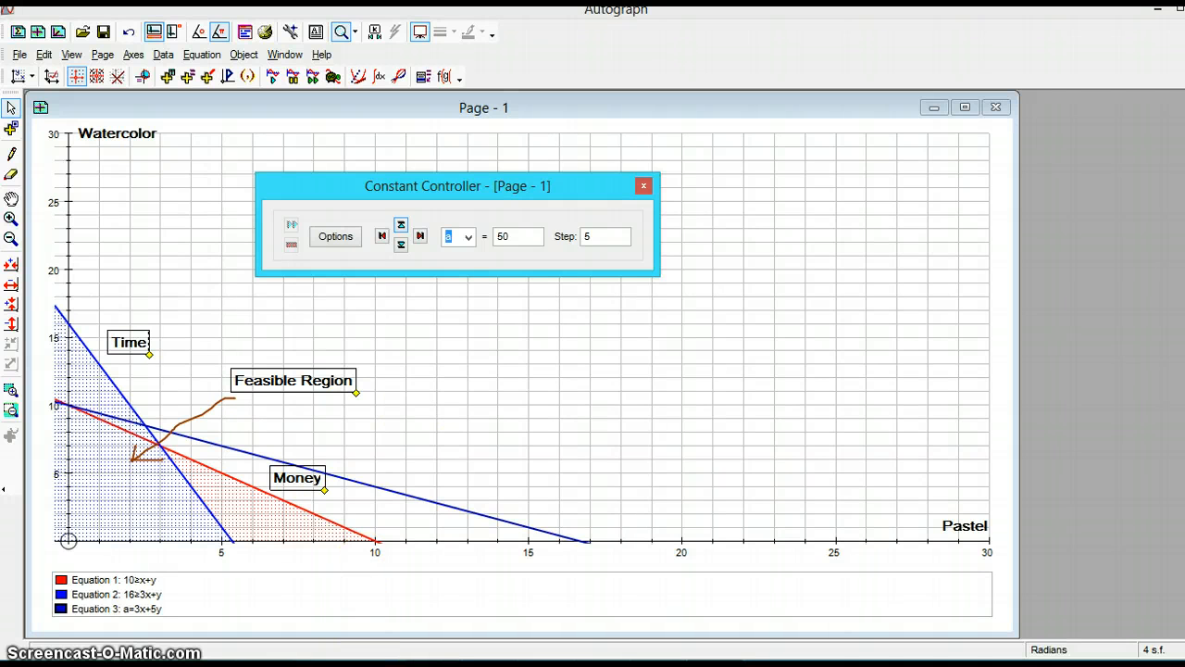